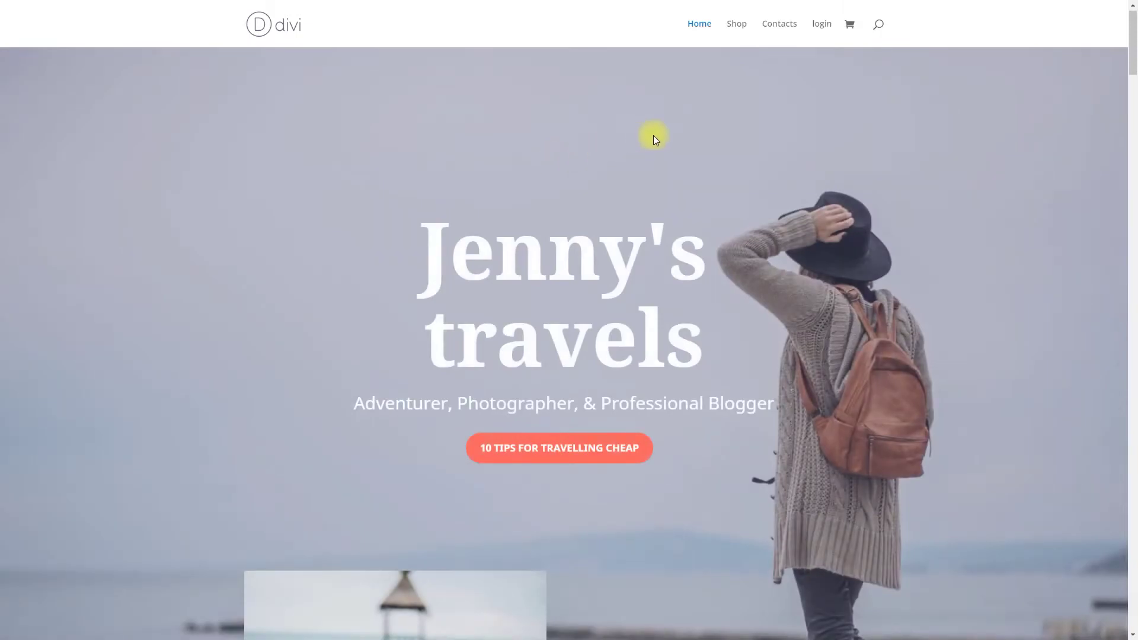
Sign up for a new account from the login form, entering an email address, a login name and a password
click(820, 23)
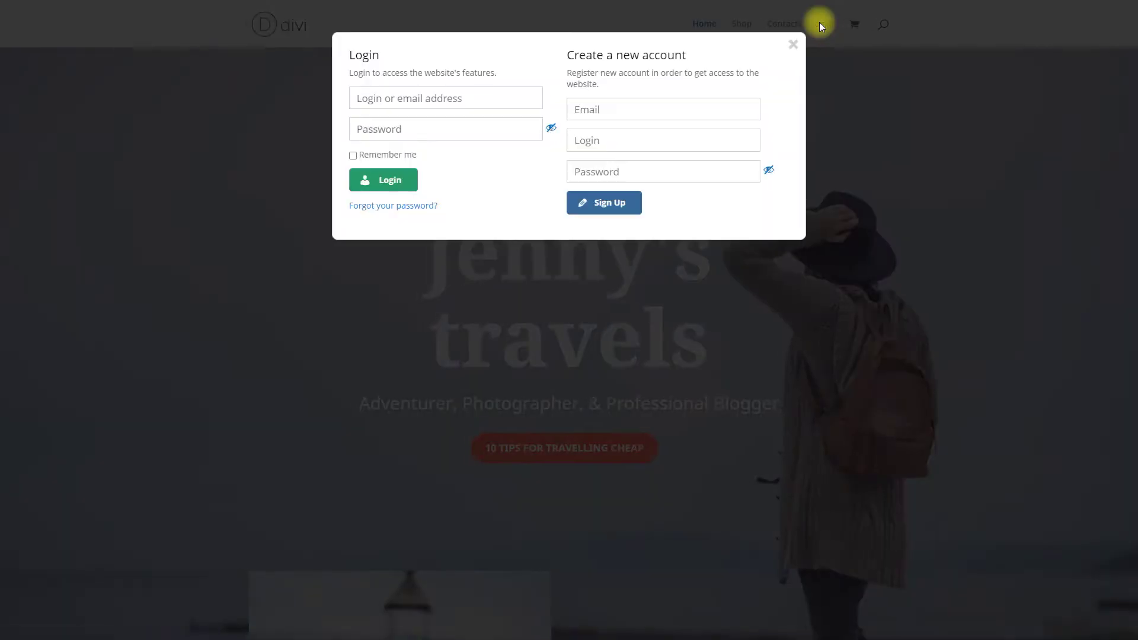
click(703, 109)
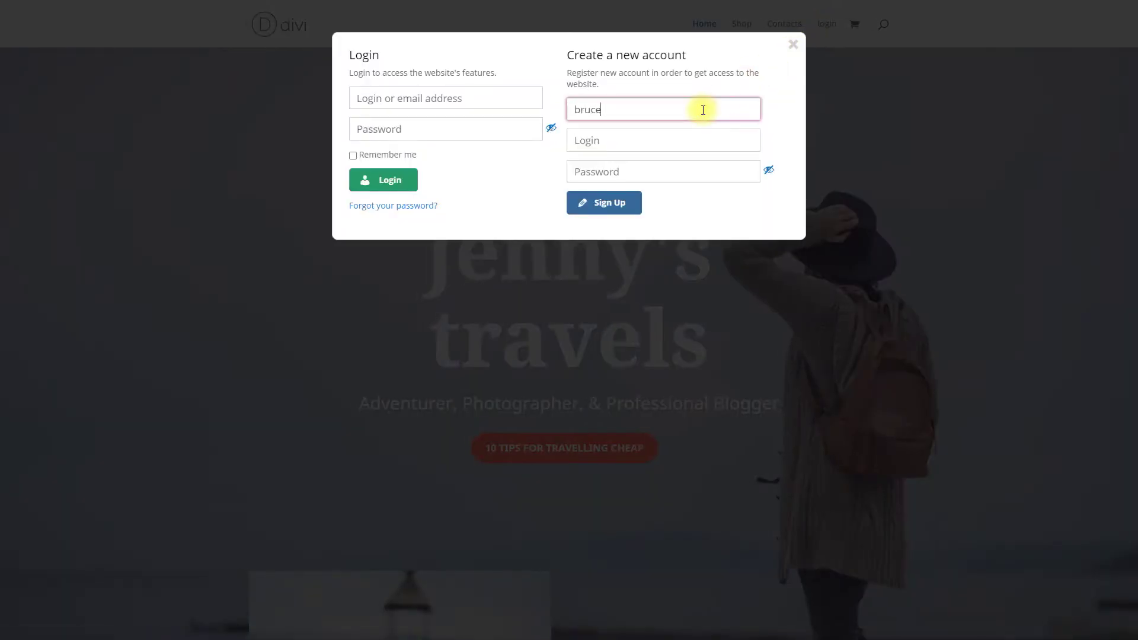
click(705, 138)
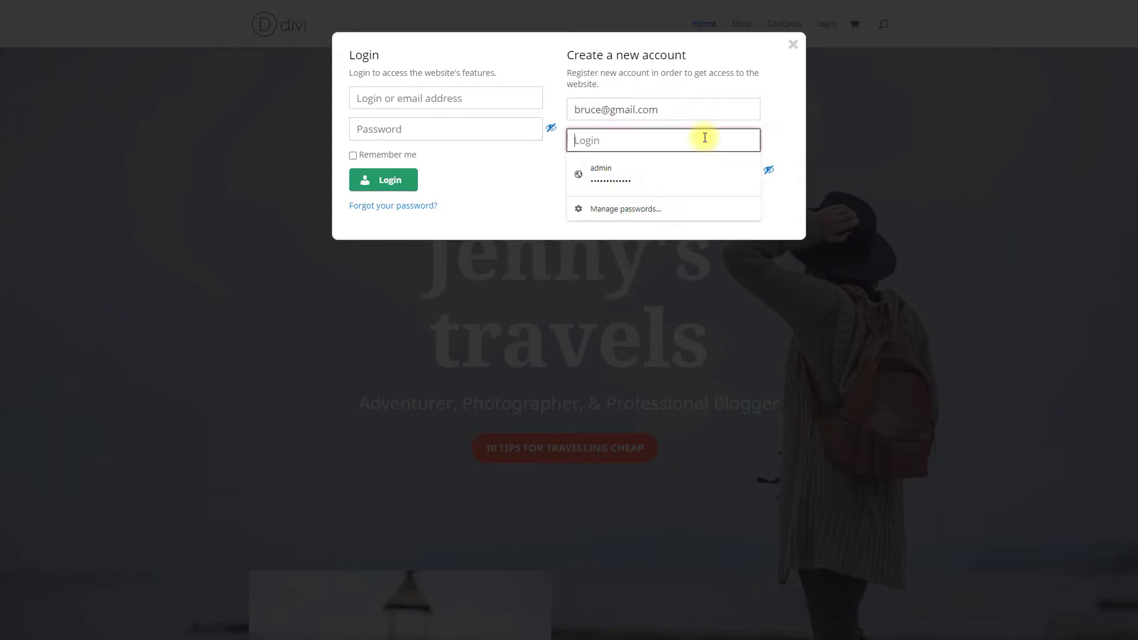
text(bruce)
click(704, 173)
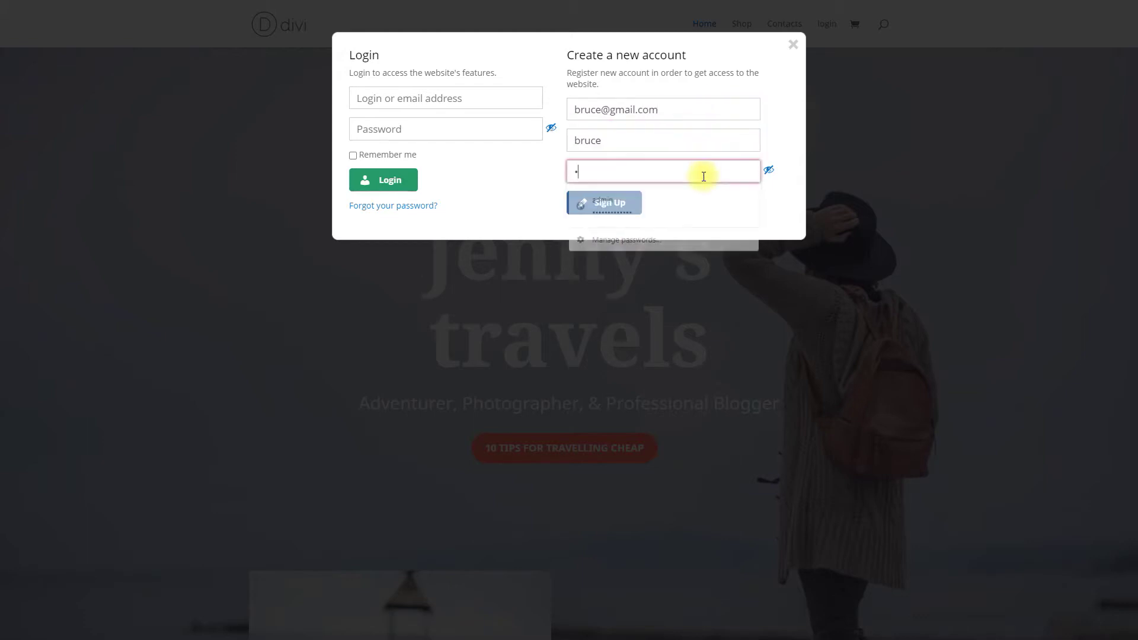
click(625, 211)
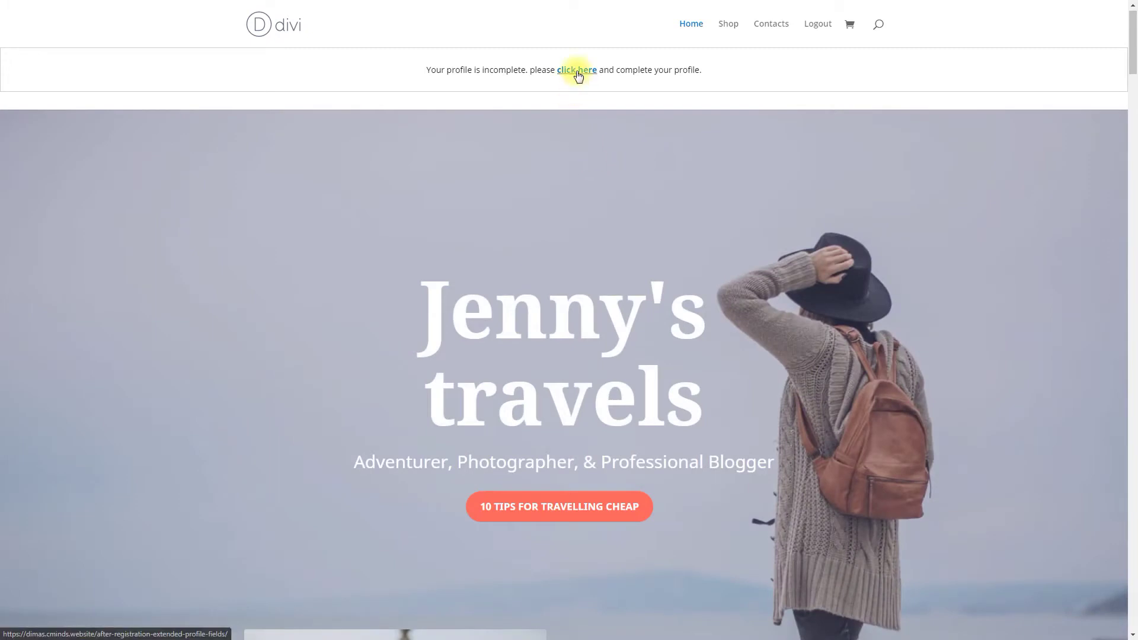
Open the profile completion form and fill in the user's name, email and phone number
click(576, 71)
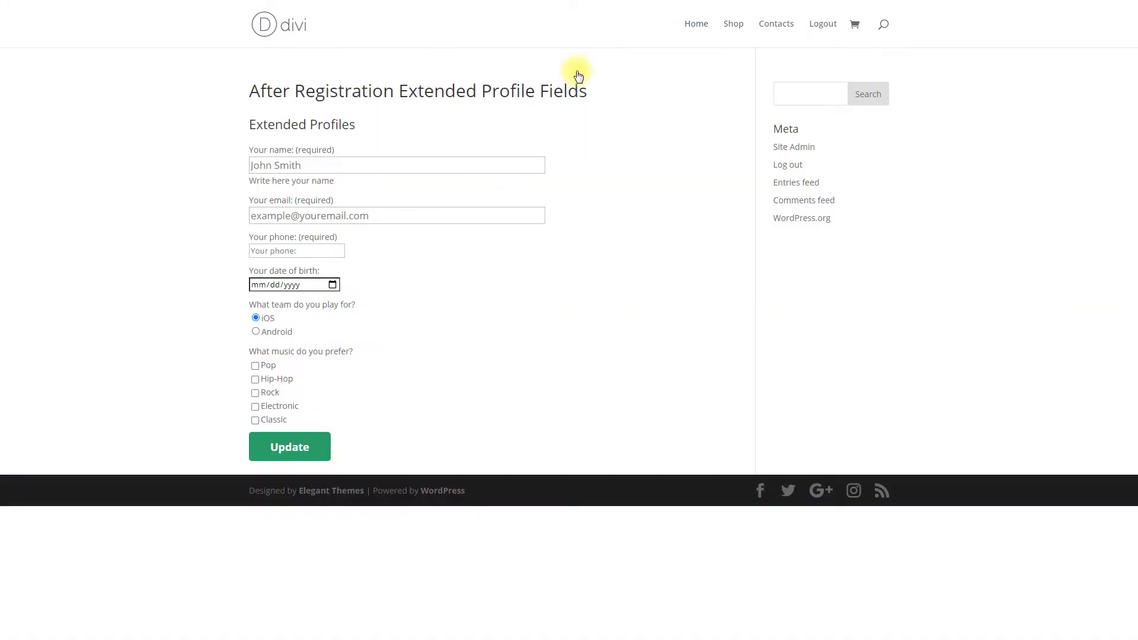
click(465, 159)
text(Br)
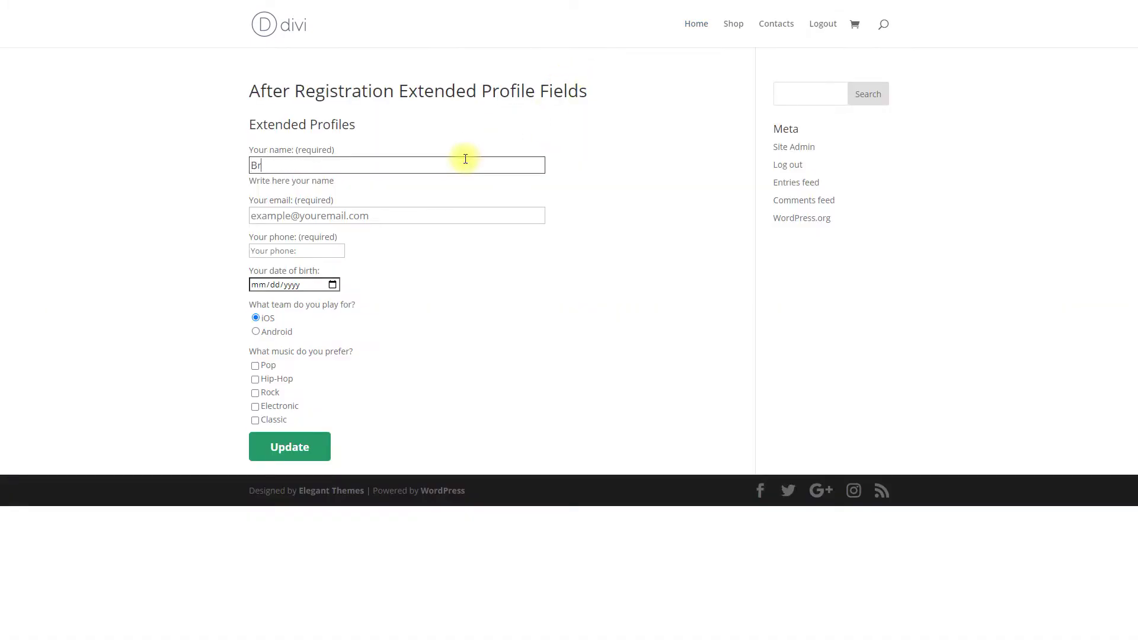
text(uce Wayne)
click(453, 209)
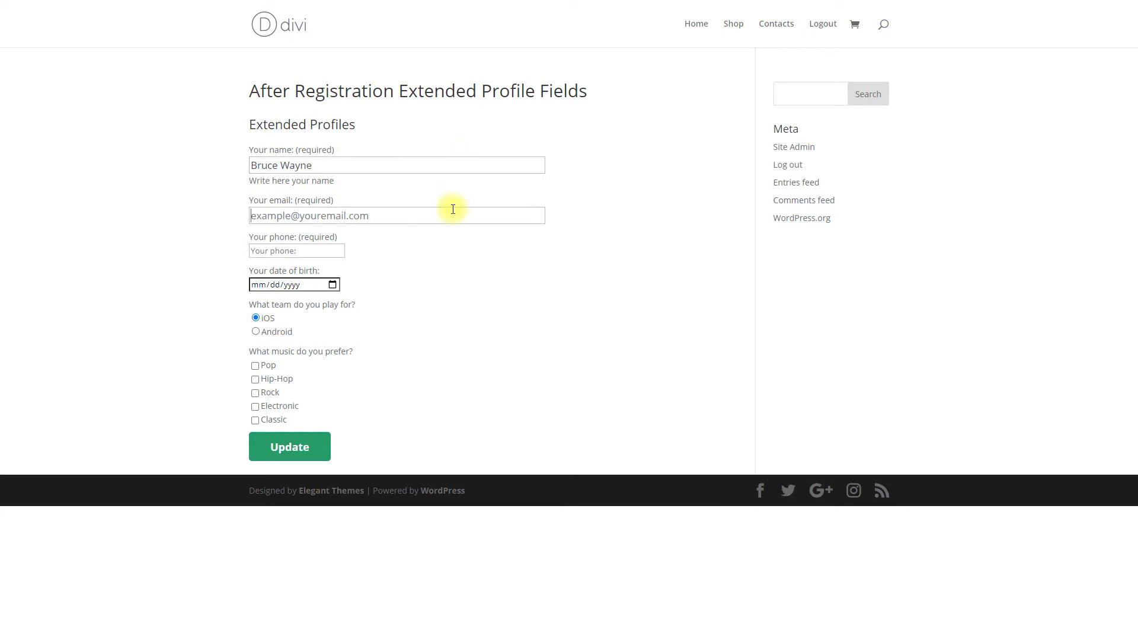
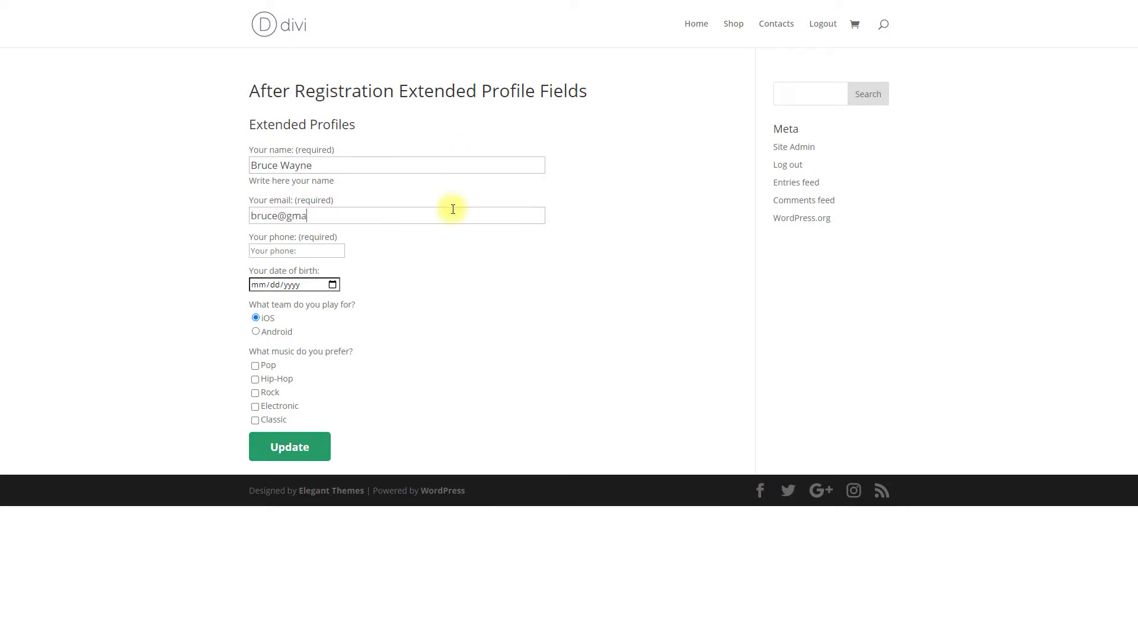
click(324, 249)
text(+17775552368)
Enter birth date 12/12/1980, choose the Android team, tick a music genre, then save and return home
click(259, 286)
text(12121980)
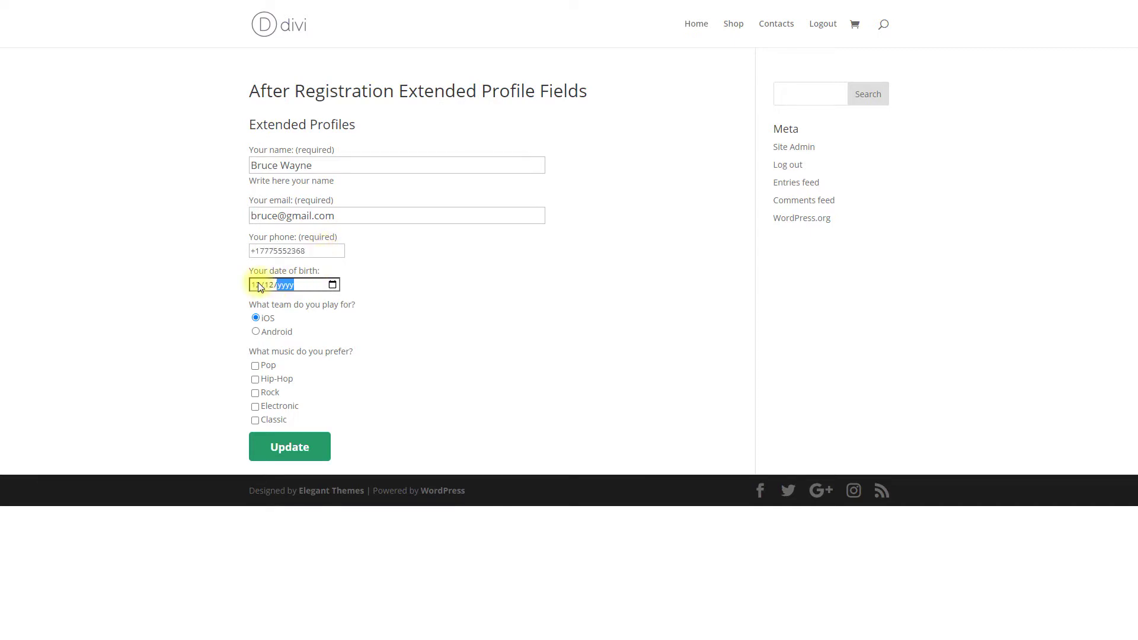
click(256, 331)
click(262, 408)
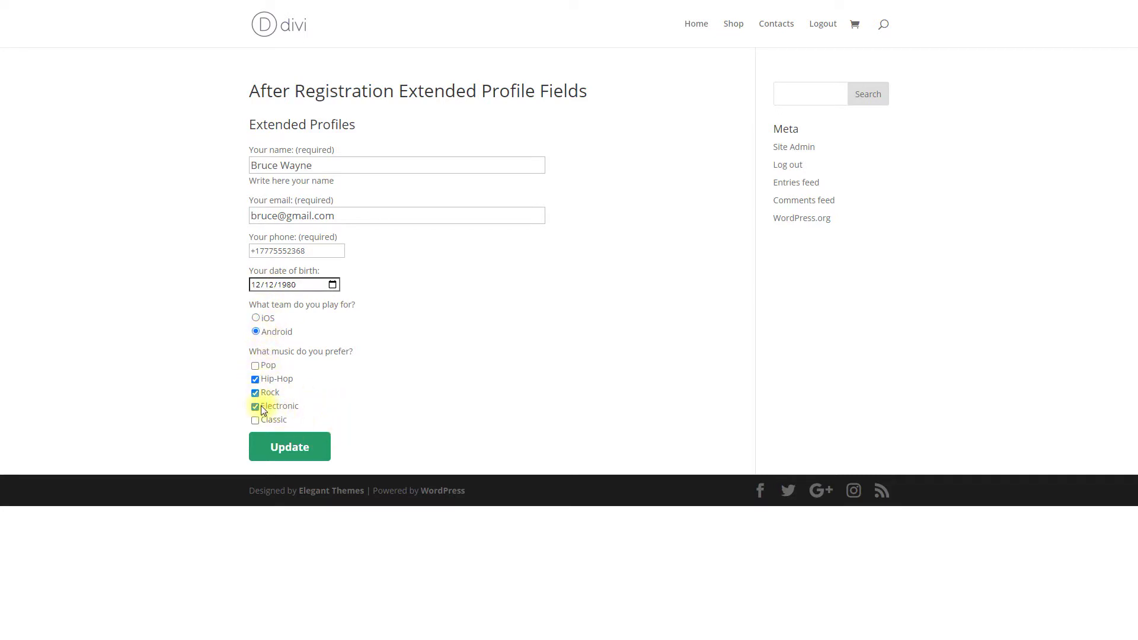
click(301, 451)
click(703, 28)
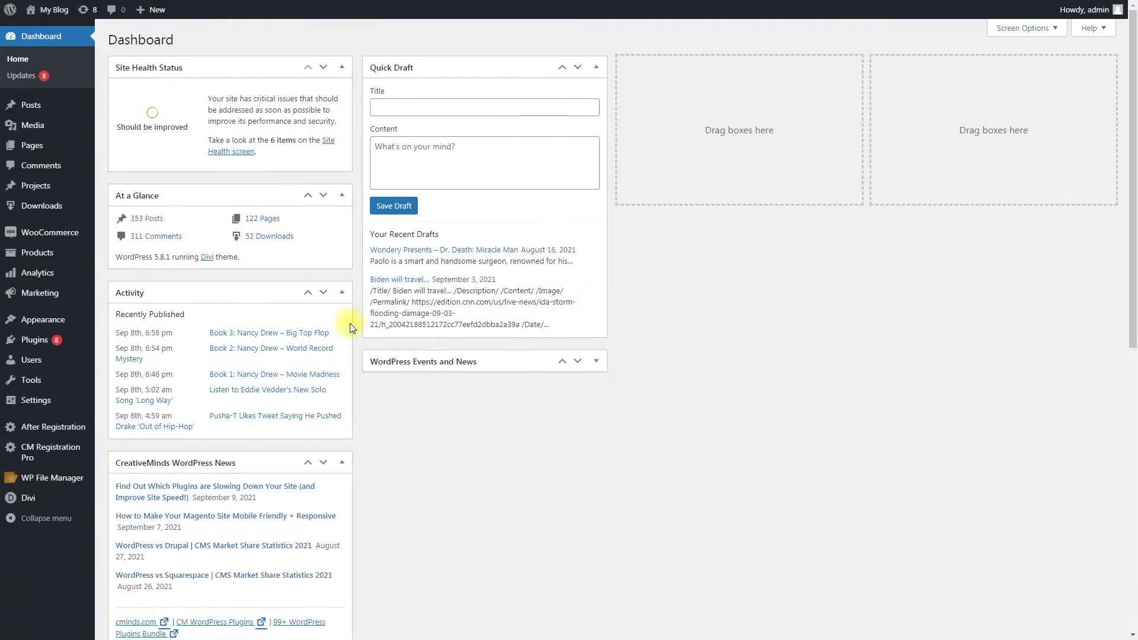
Search Plugins > Add New for 'user role editor'
mouse_move(75, 339)
click(123, 359)
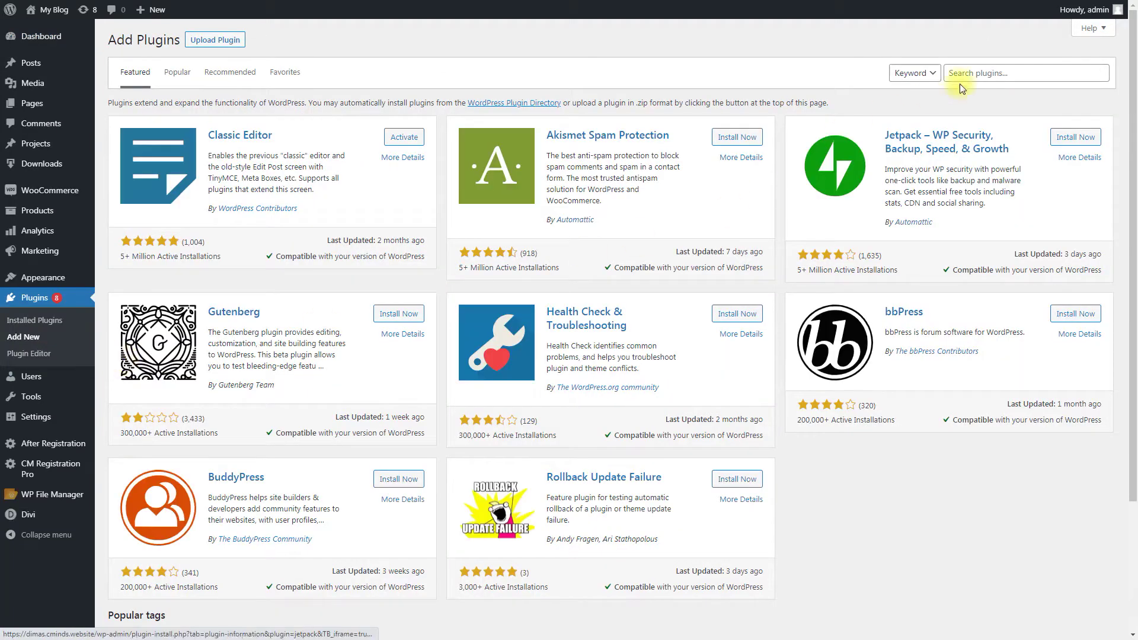
click(1038, 69)
text(user role editor)
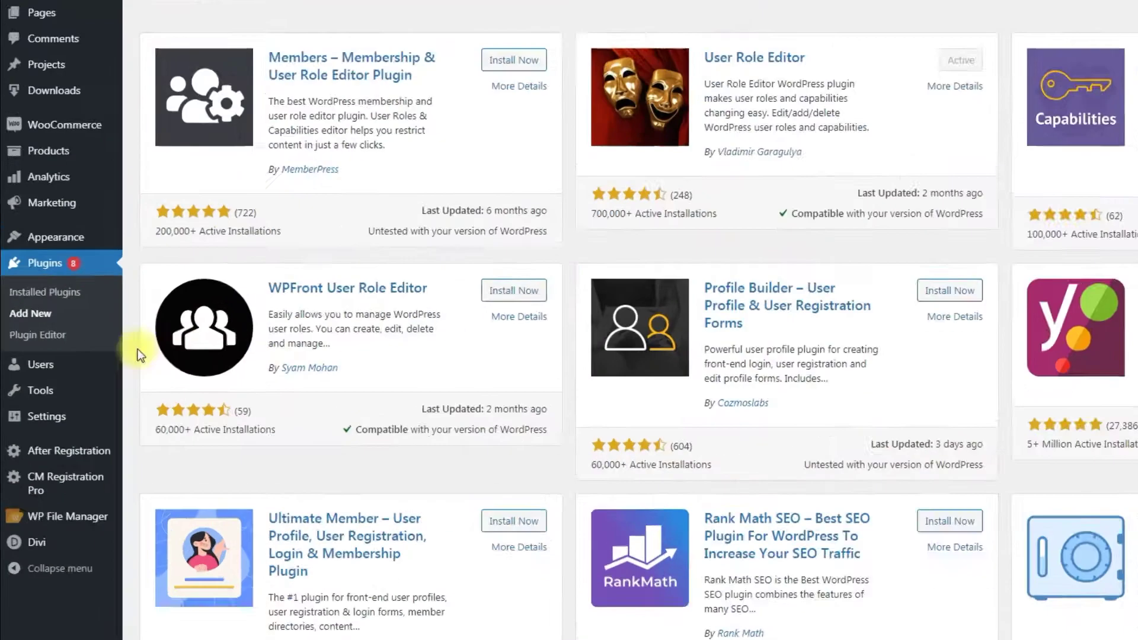
mouse_move(63, 378)
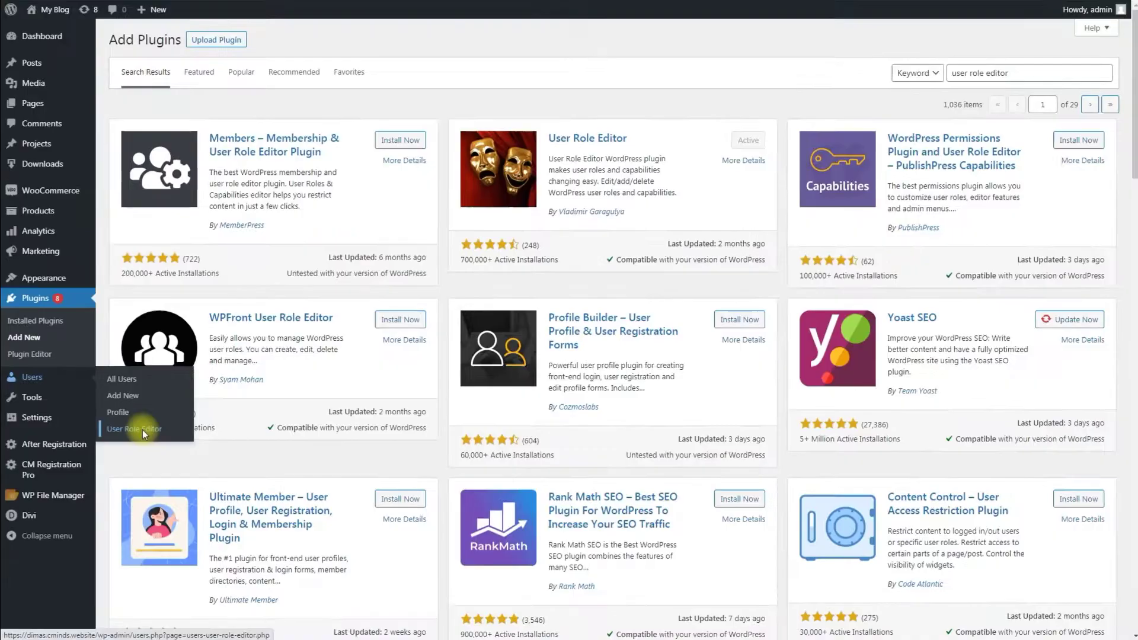
In User Role Editor, start a 'testrole' / 'Test Role' role copying None, then cancel it
click(142, 429)
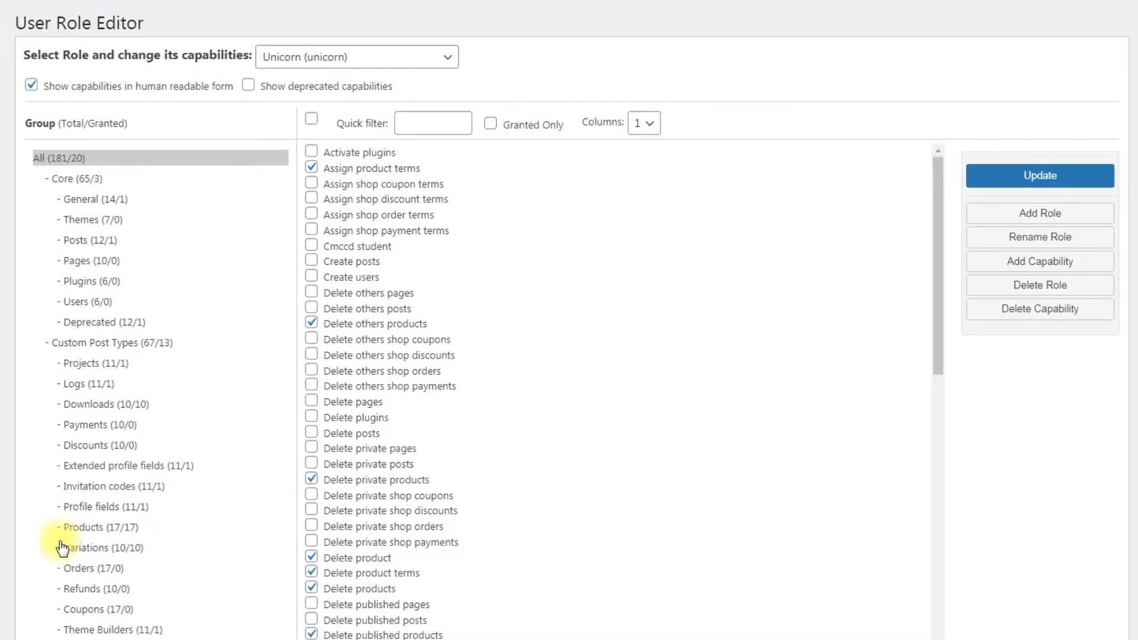
click(1074, 213)
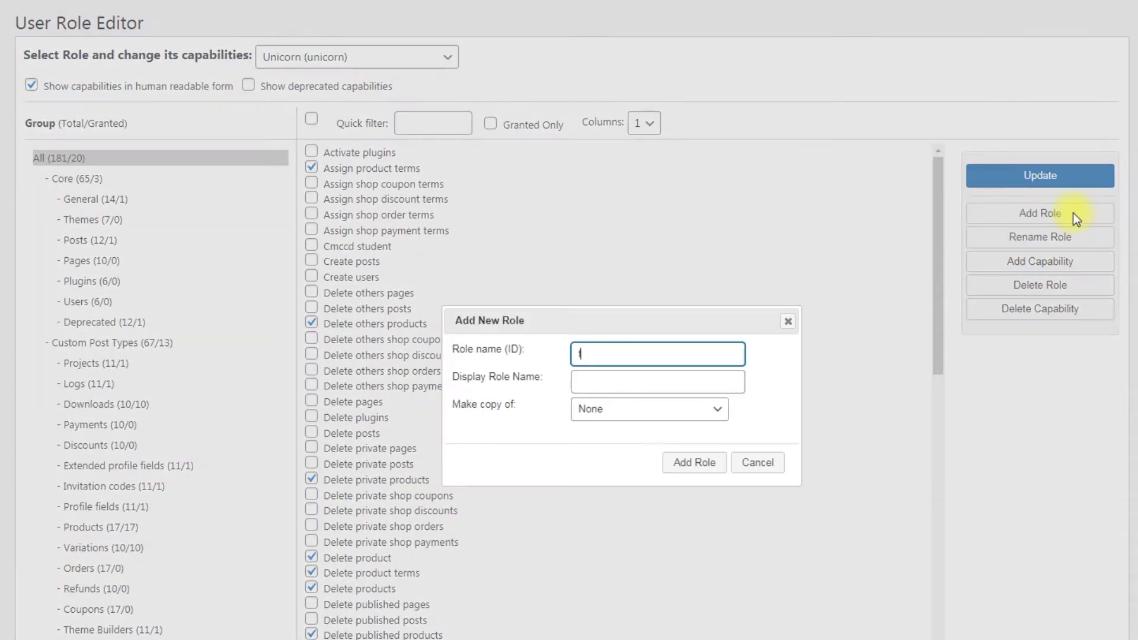
text(testrole)
key(Tab)
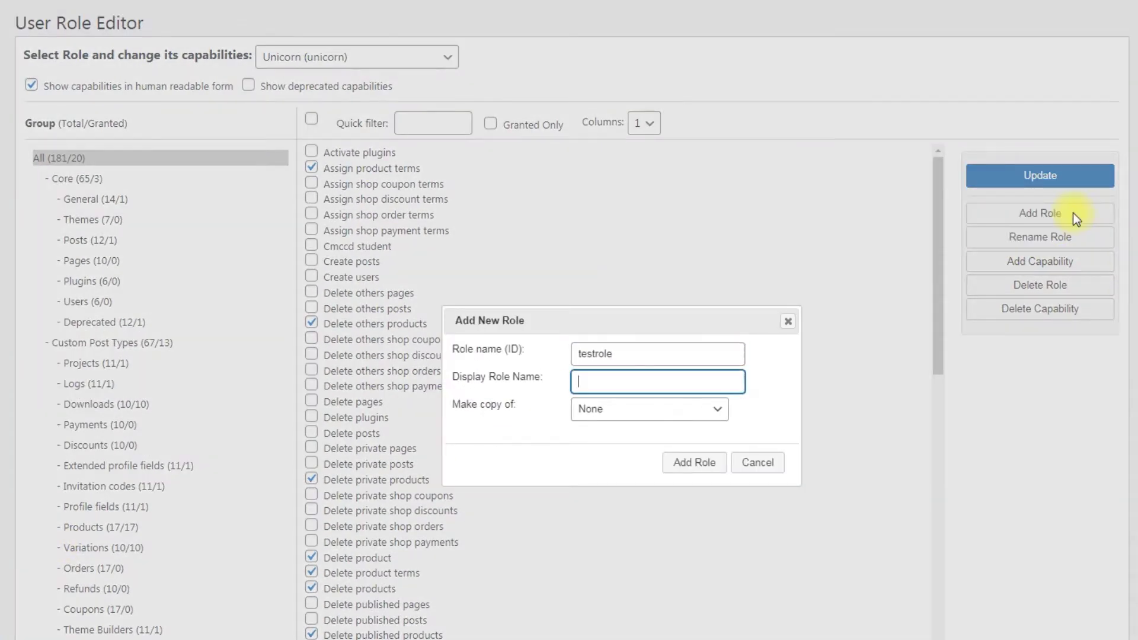
text(Test Role)
click(716, 415)
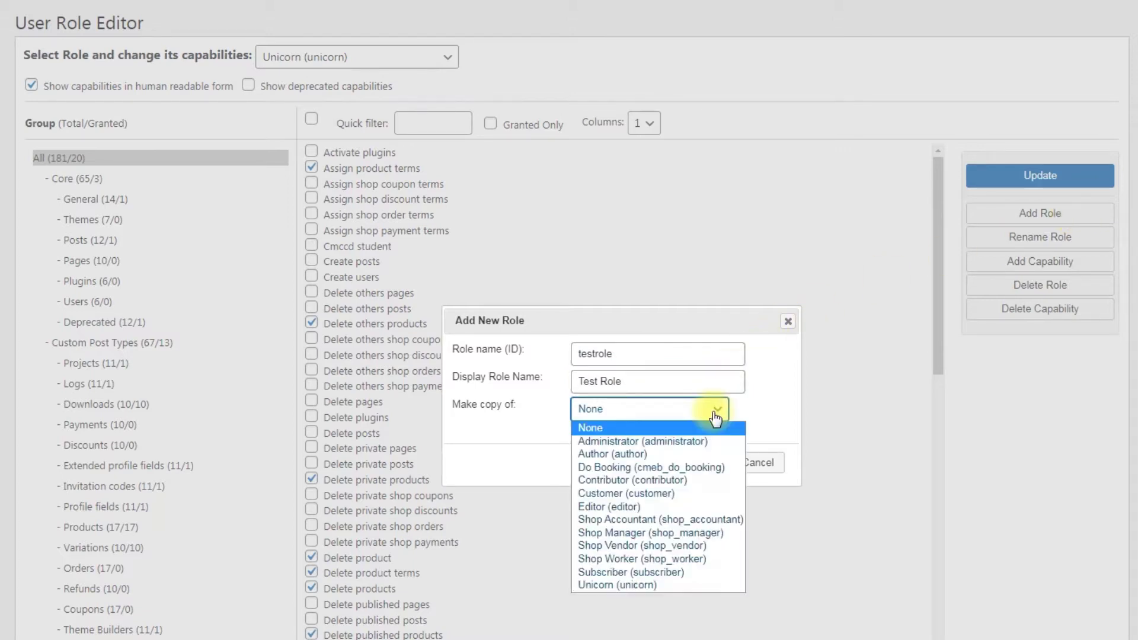
click(716, 417)
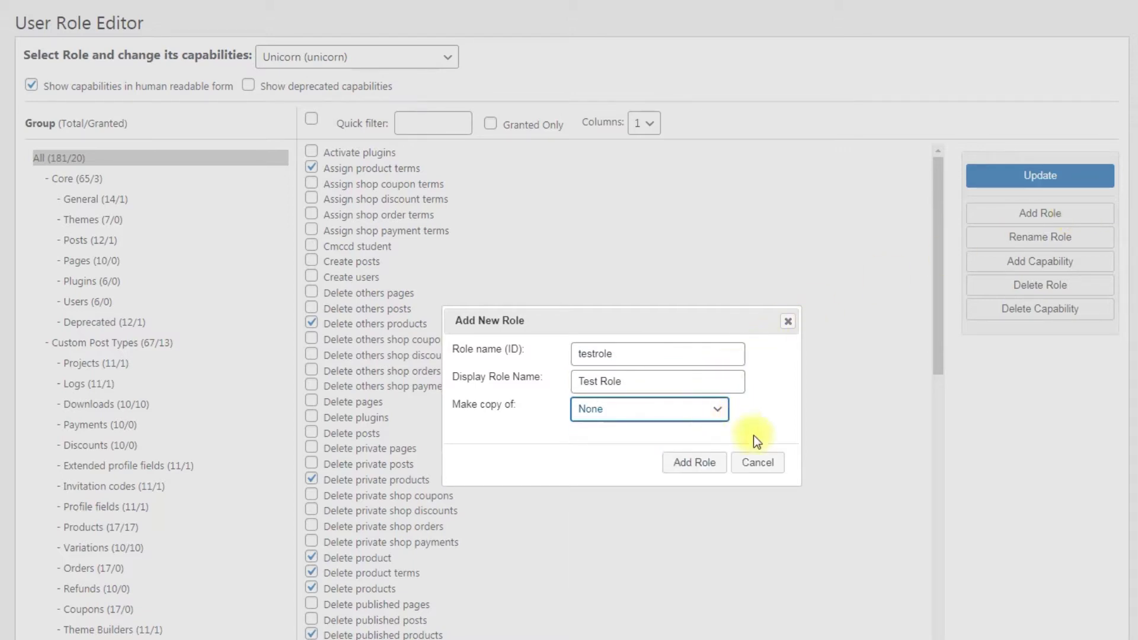
click(765, 464)
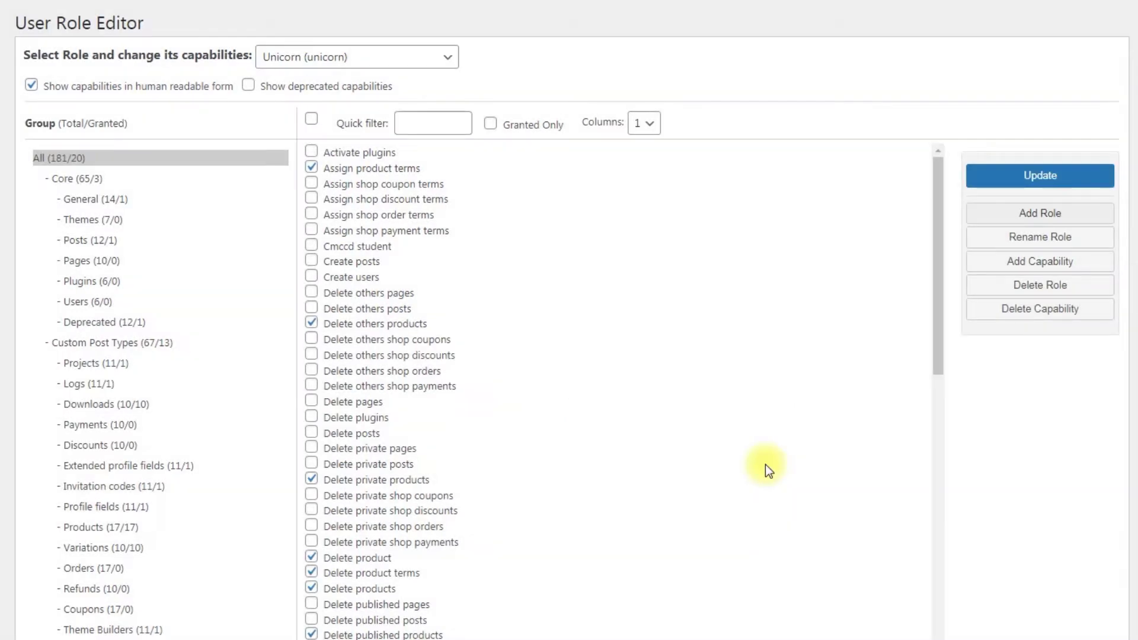
Show the Unicorn role's 17 Products capabilities
click(129, 411)
click(131, 528)
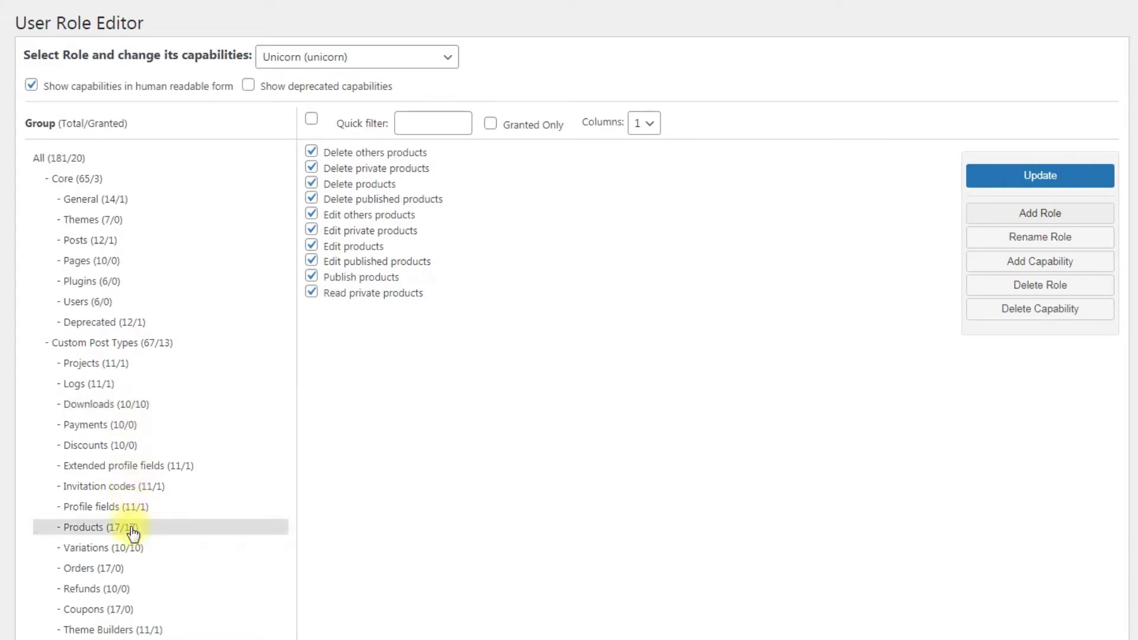
click(133, 534)
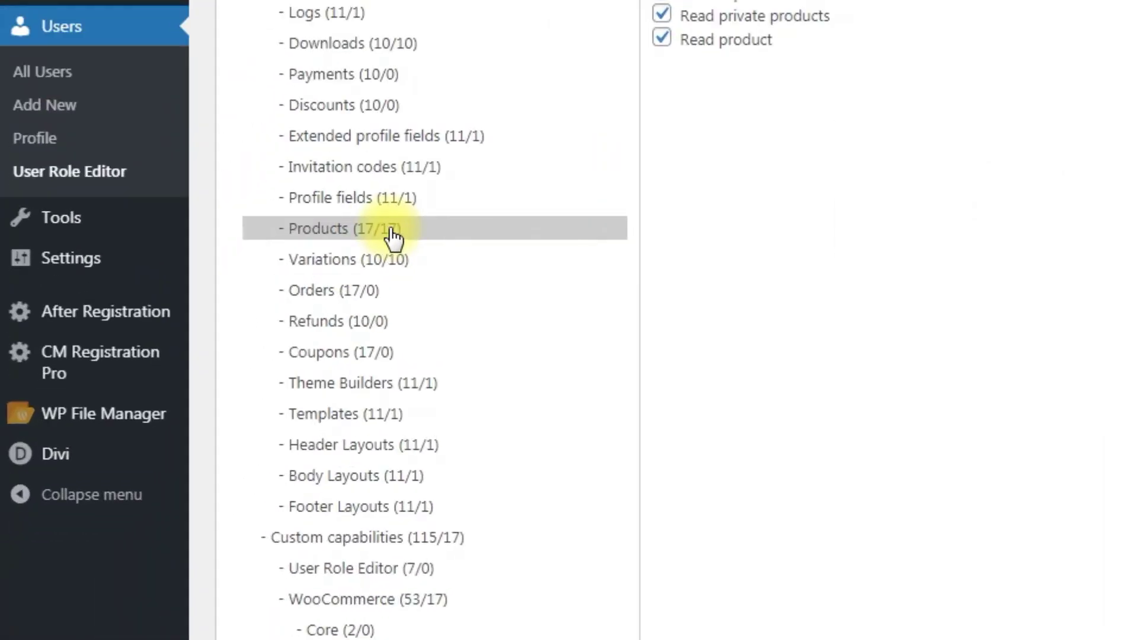
In After Registration > Settings, set 'Display notice automatically' to Yes
mouse_move(153, 321)
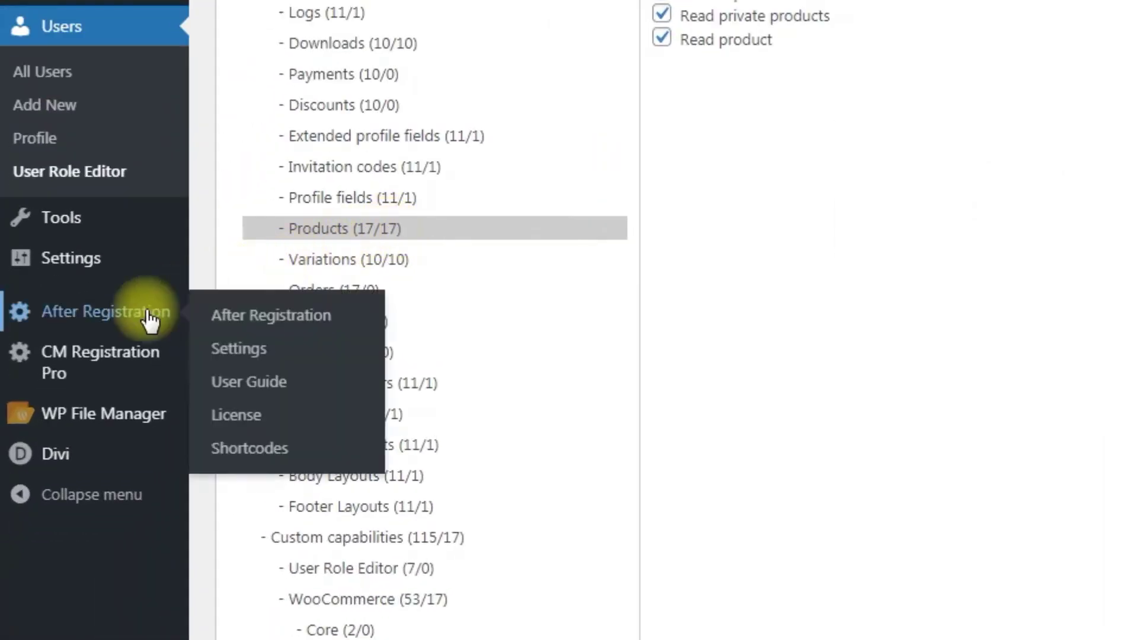
click(259, 356)
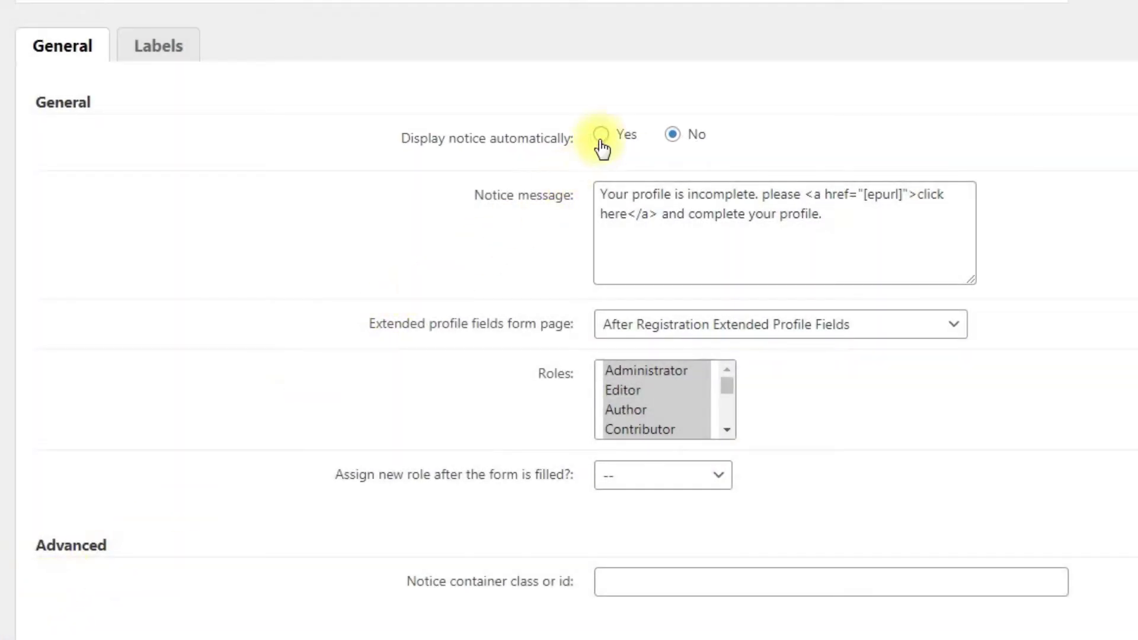
click(602, 136)
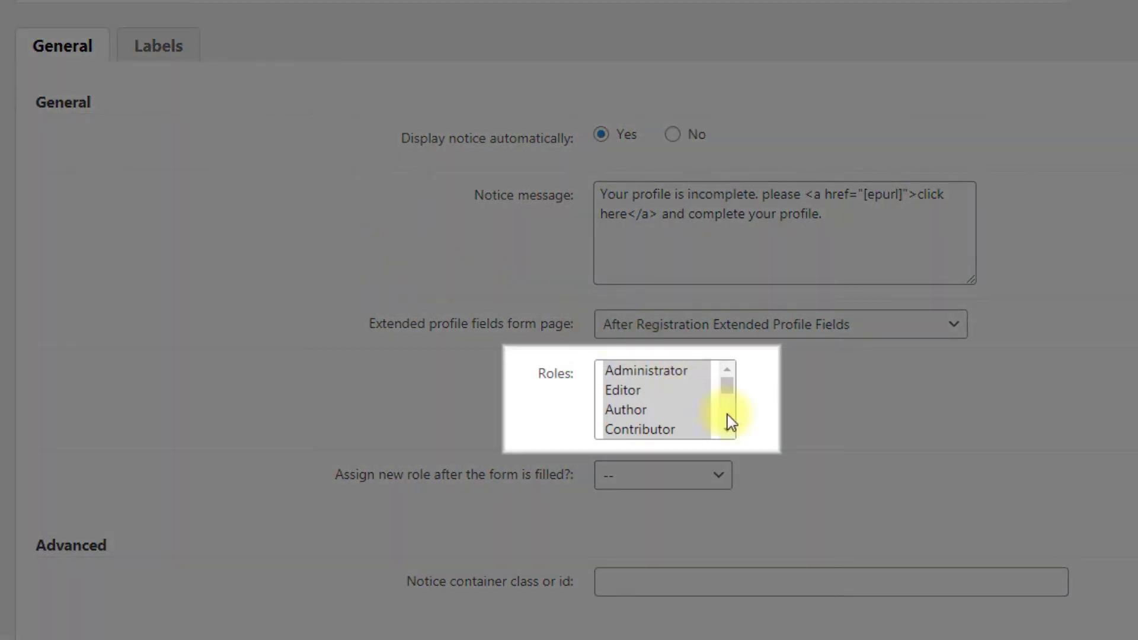
Restrict the Roles list to Subscriber only and set the post-form role to Unicorn
key(ctrl+a)
scroll(732, 431, down, 3)
click(728, 431)
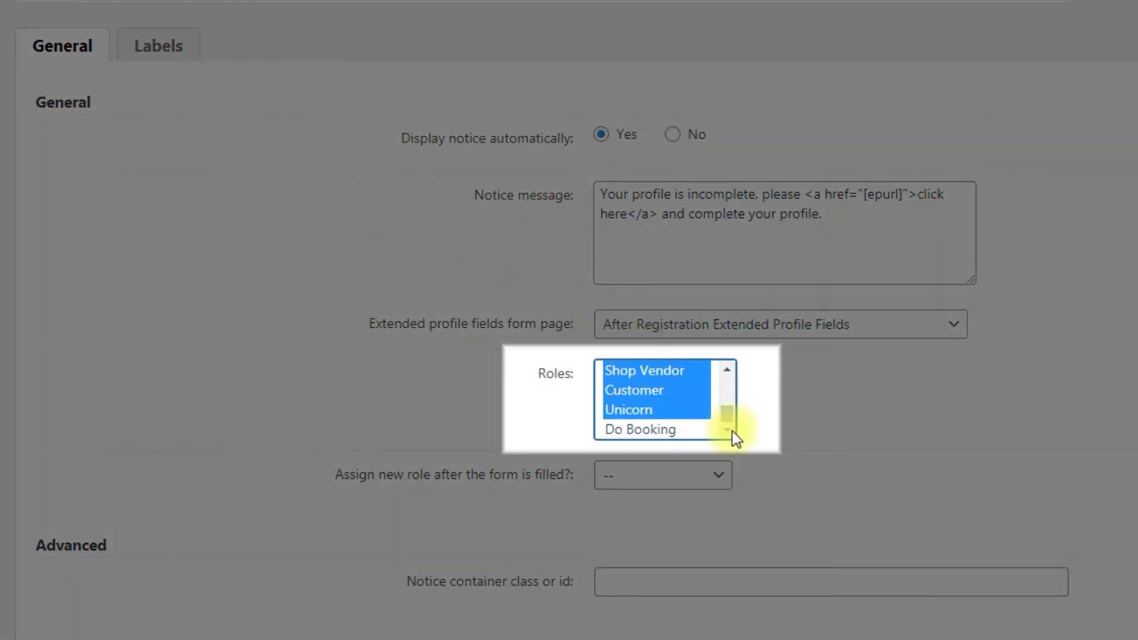
scroll(729, 375, up, 2)
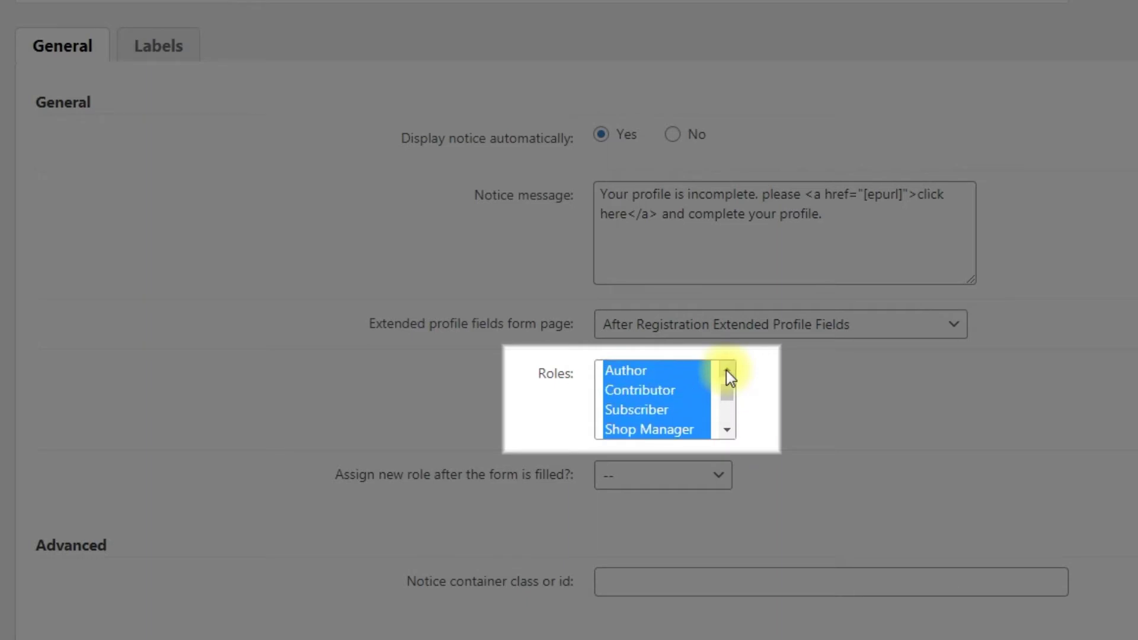
click(694, 416)
click(764, 414)
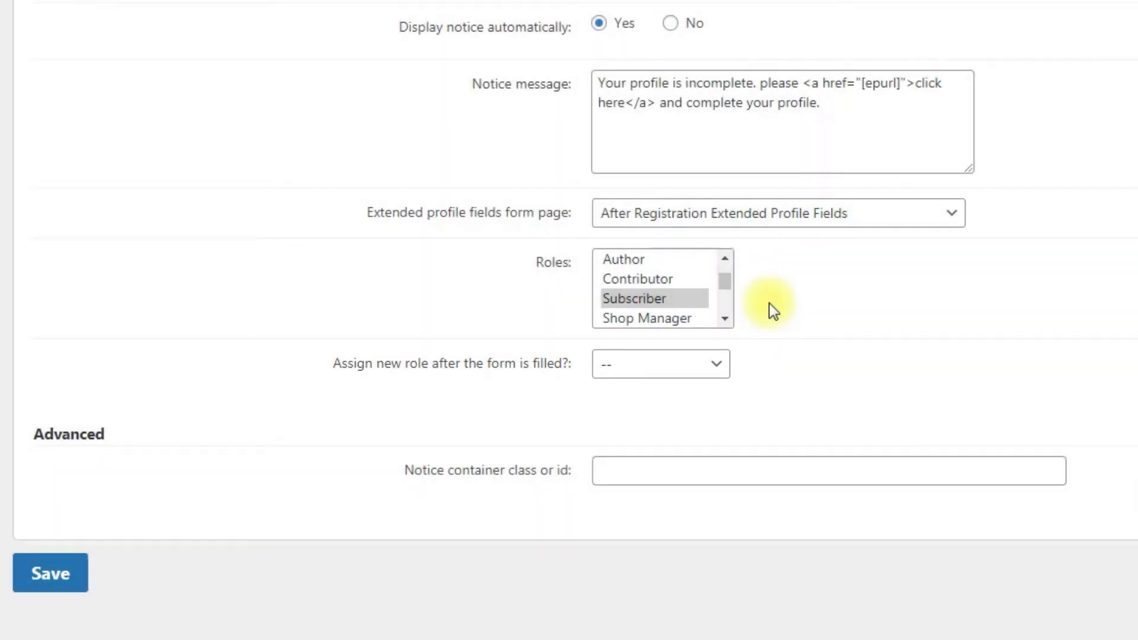
click(717, 364)
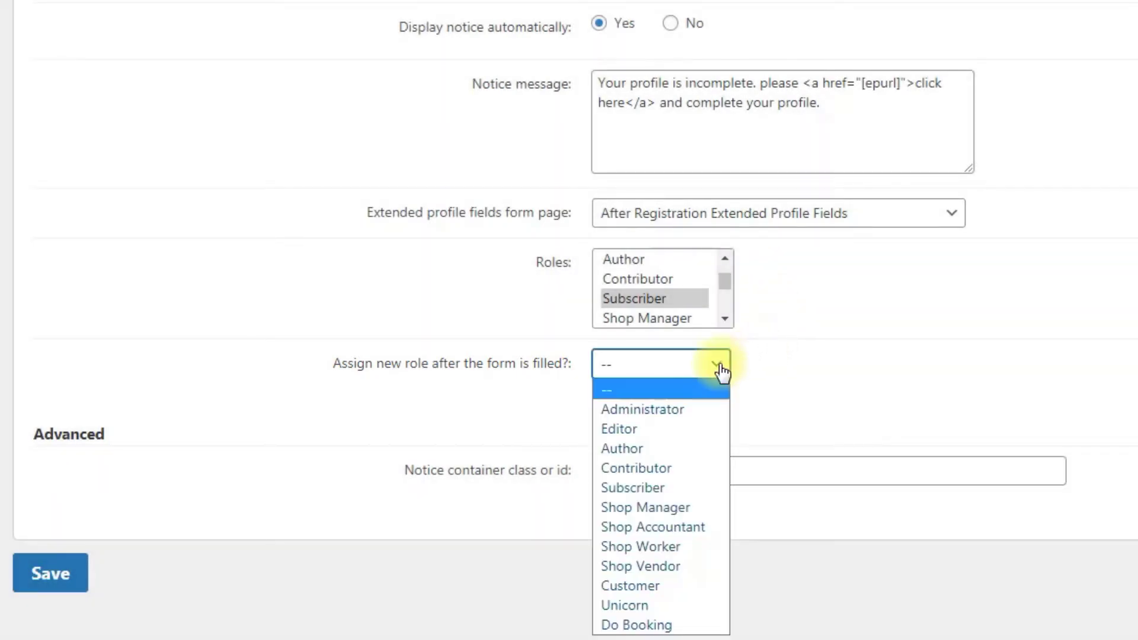
click(684, 605)
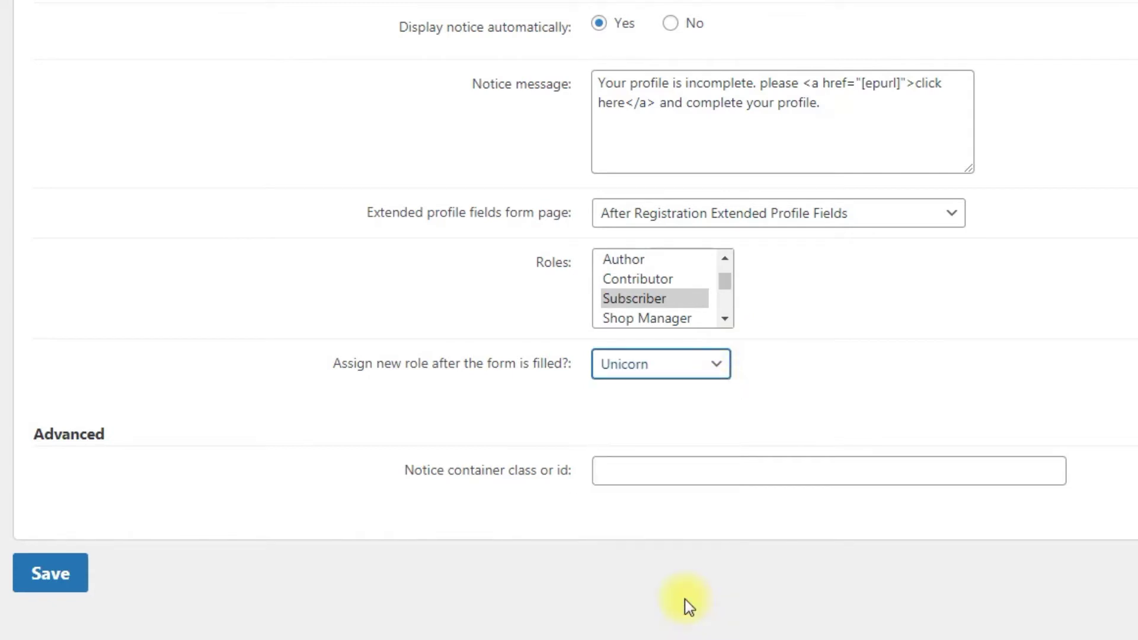
click(683, 600)
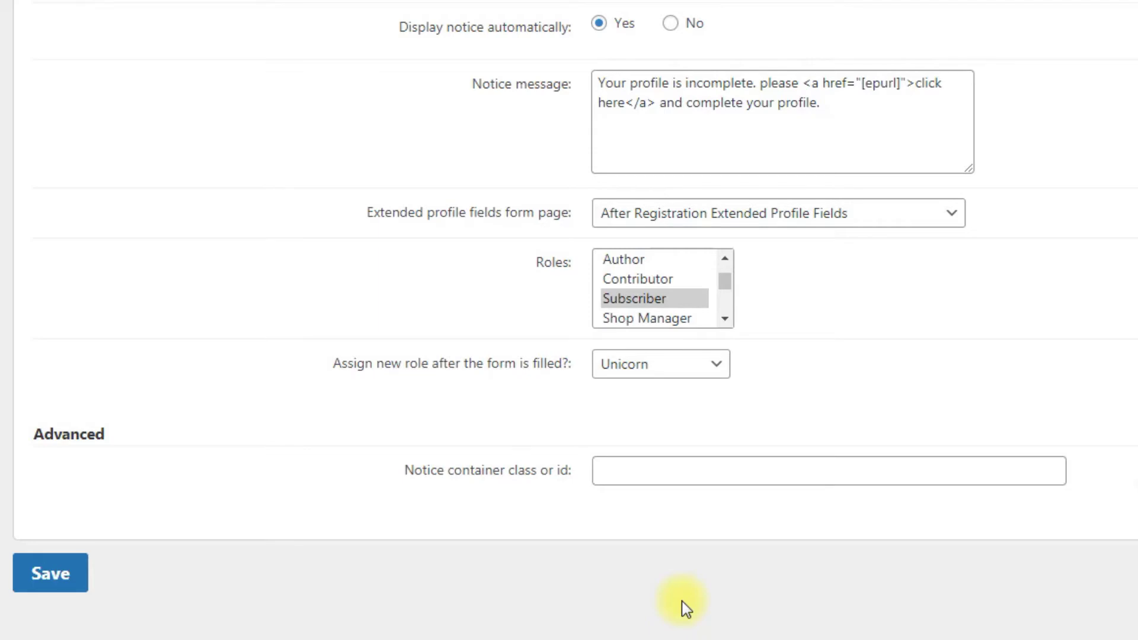
Save the After Registration settings and view the Labels tab texts
click(56, 573)
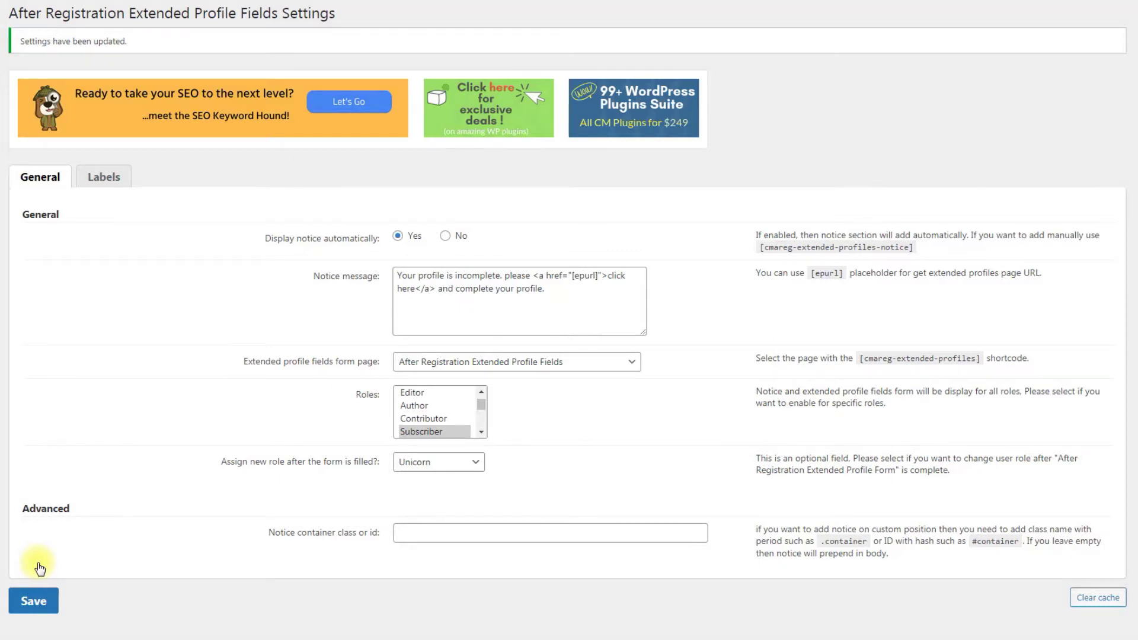
click(111, 180)
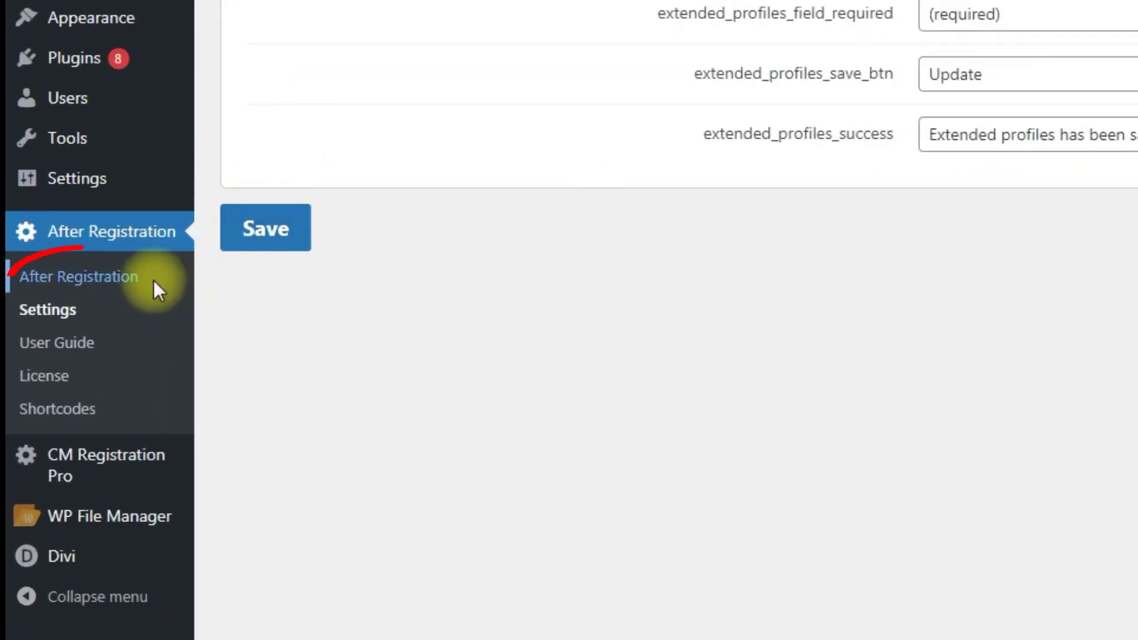
Drag a Text Input field into the Extended Profile Fields form and move it above the email field
click(155, 282)
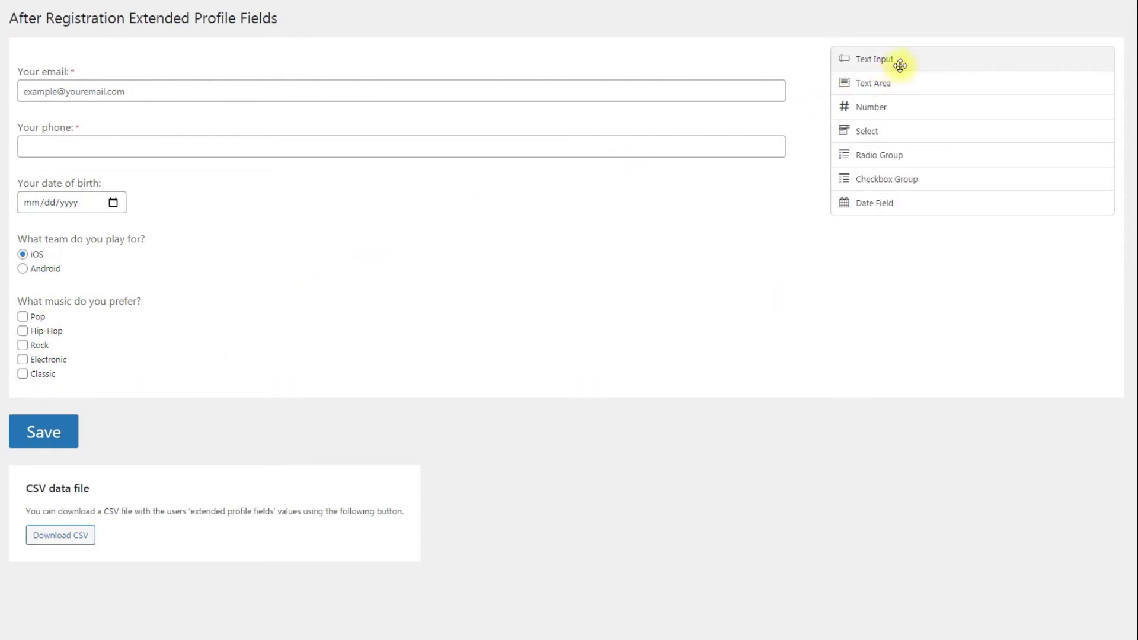
drag(897, 63, 211, 403)
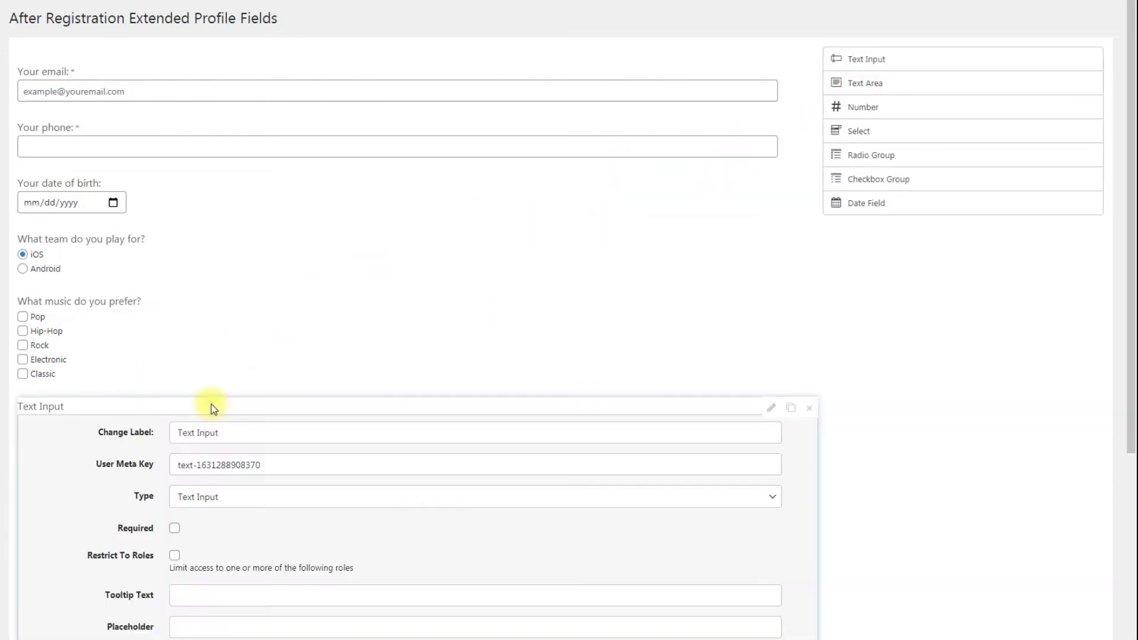
scroll(212, 406, down, 3)
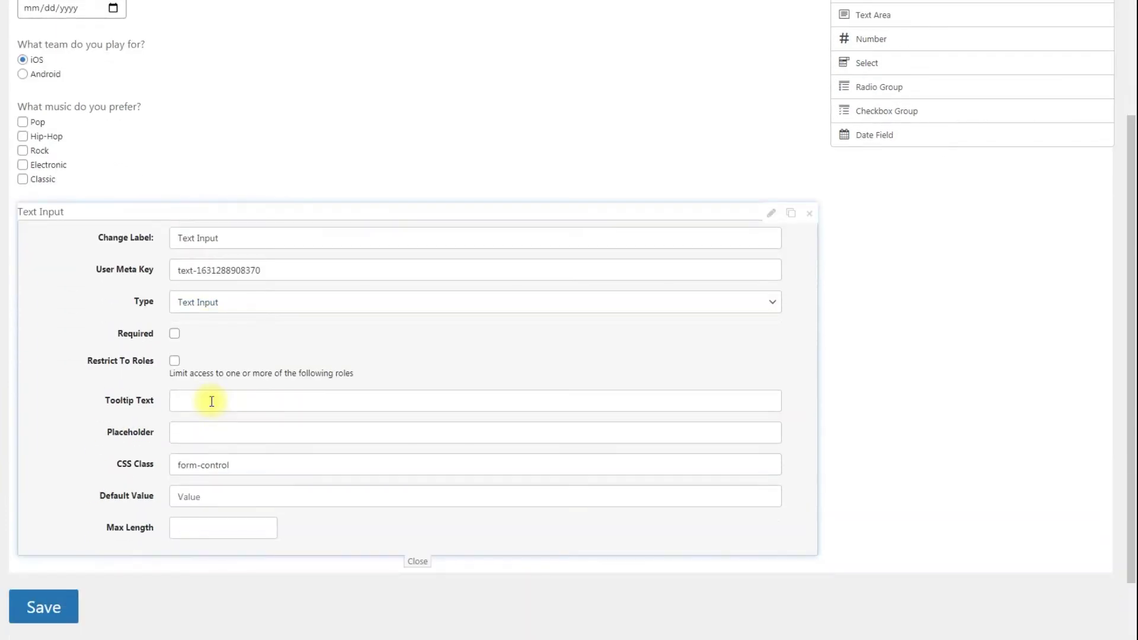
scroll(214, 399, up, 2)
scroll(174, 394, up, 1)
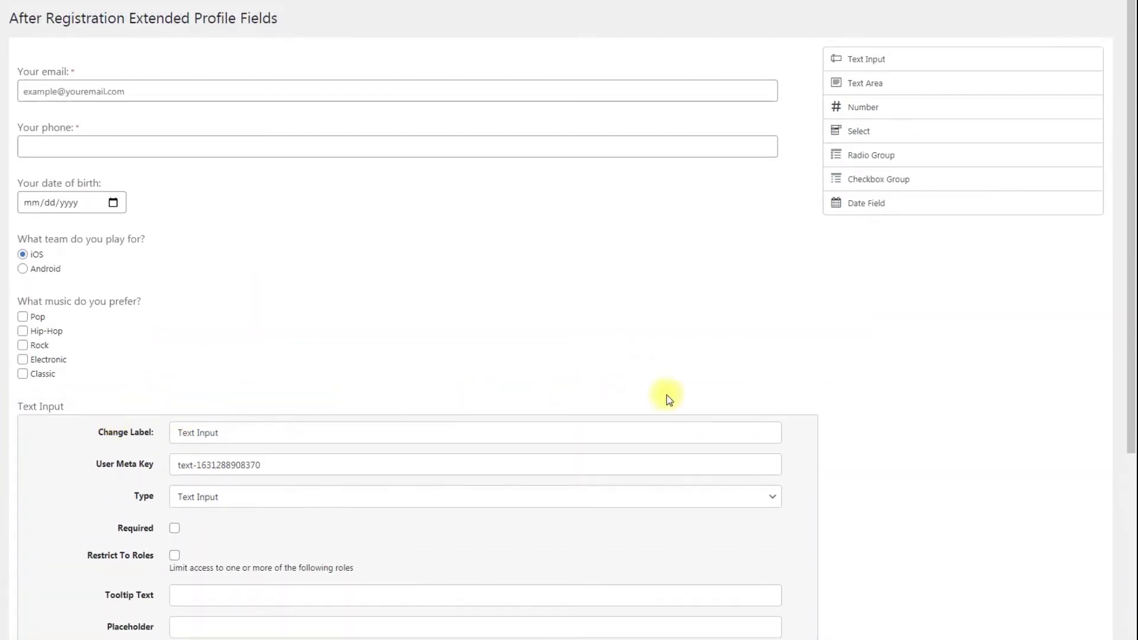
click(772, 408)
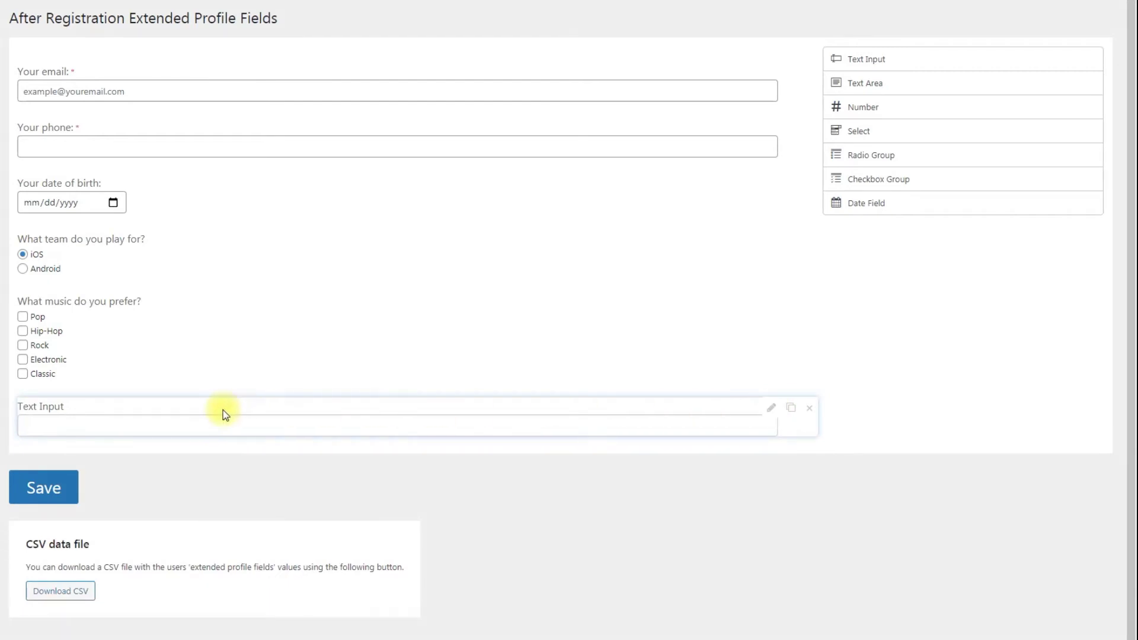
drag(48, 407, 61, 64)
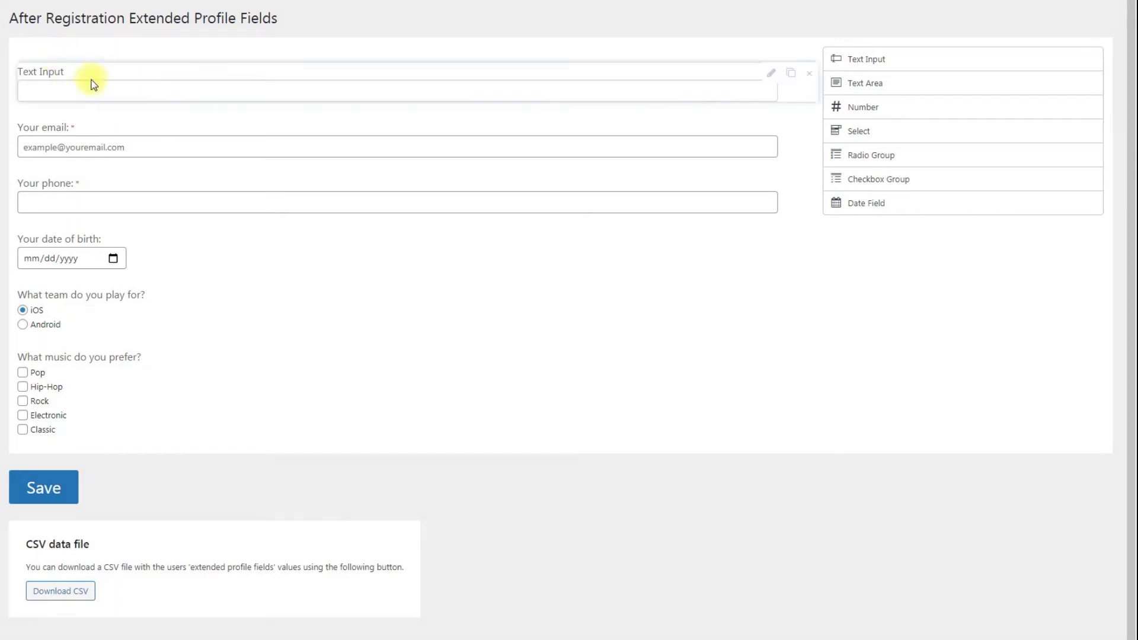
click(771, 74)
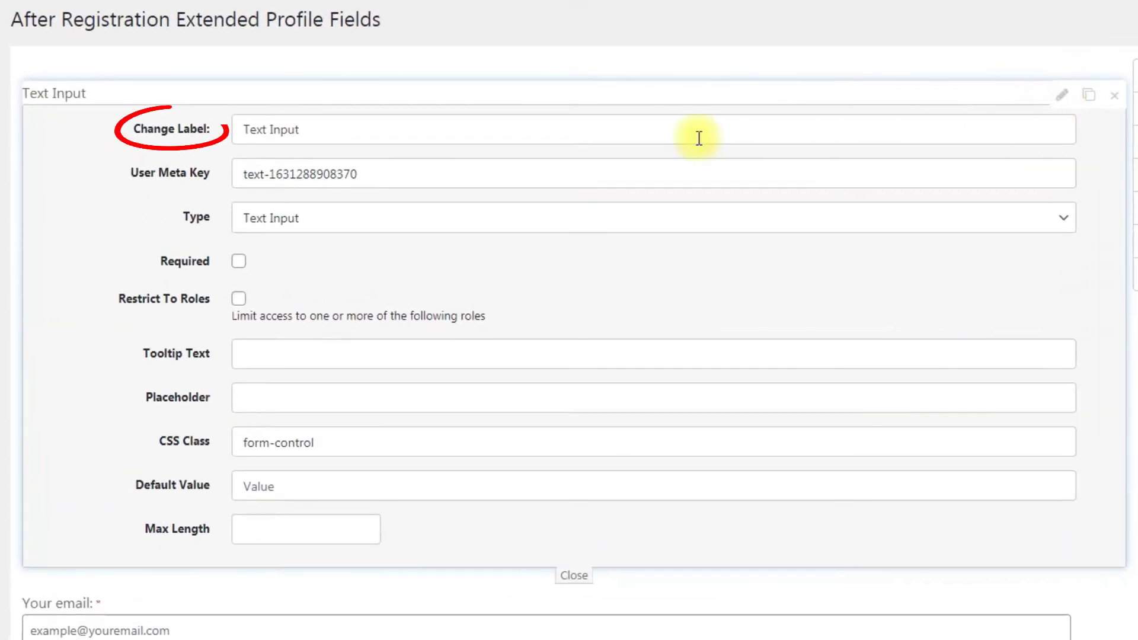
Label the text field 'Your name' with meta key user_name, keep it plain text, and make it required
triple_click(498, 130)
text(Your name:)
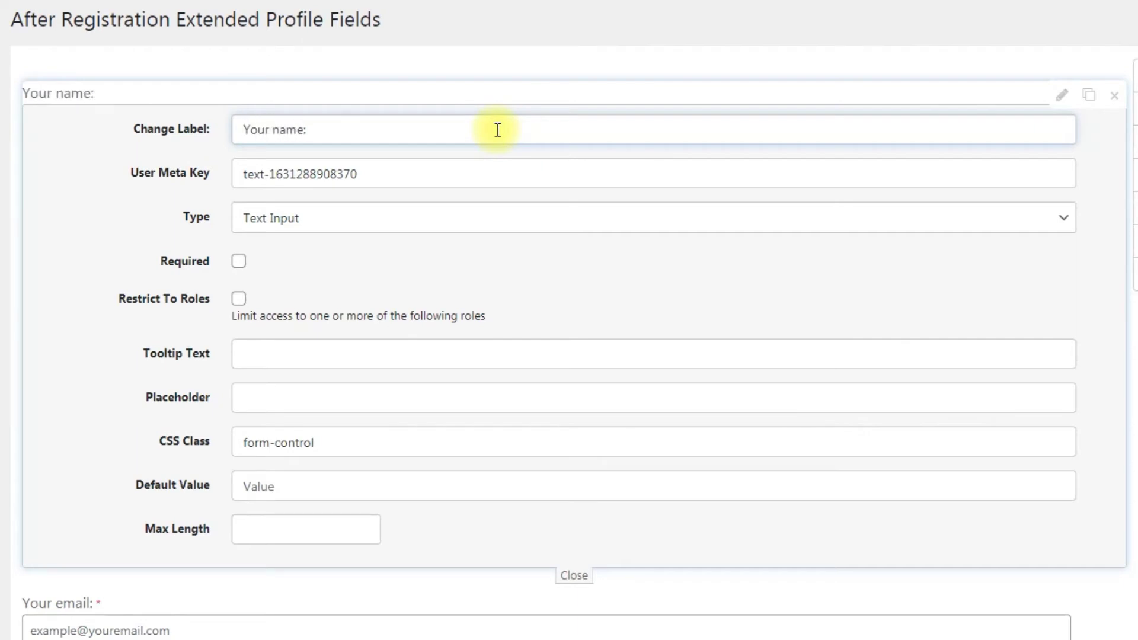
triple_click(467, 177)
text(user_name)
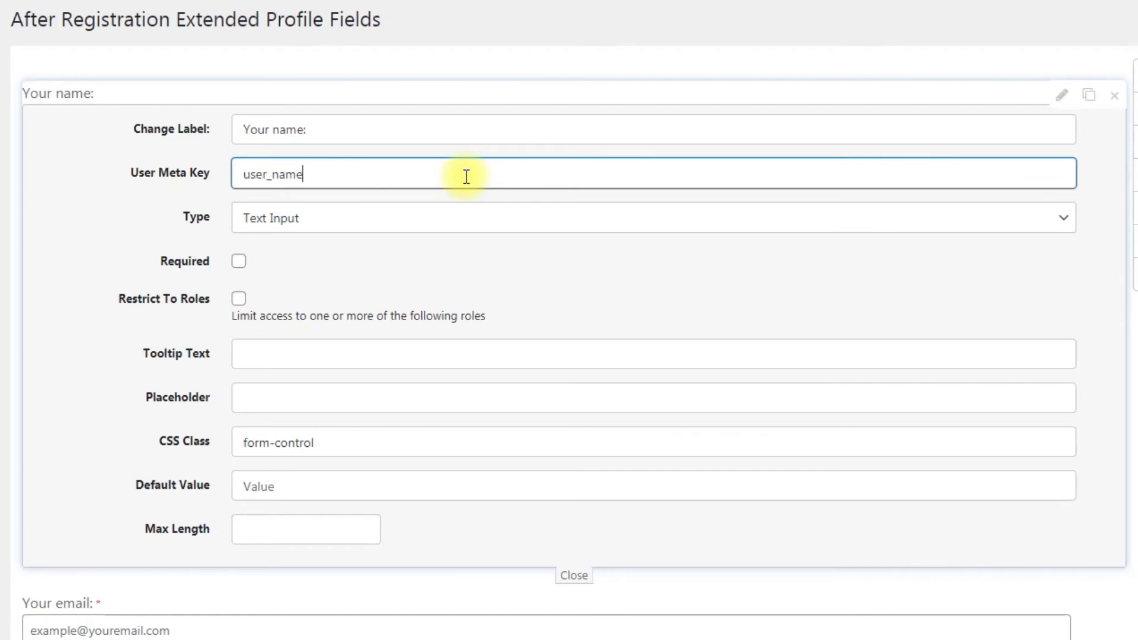
click(520, 221)
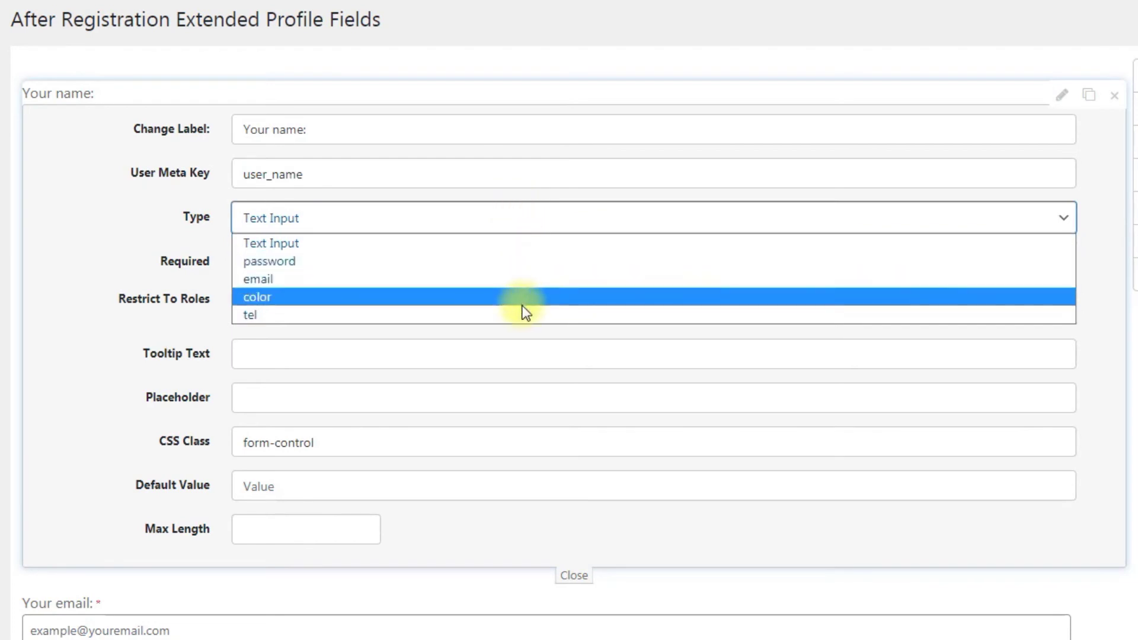
click(524, 225)
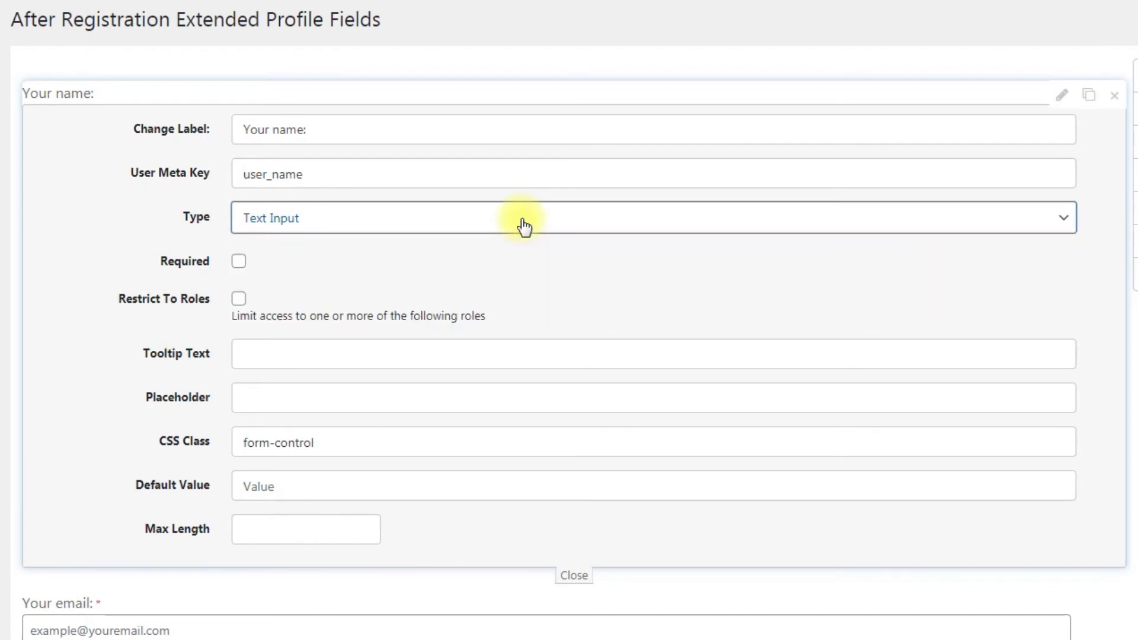
click(239, 261)
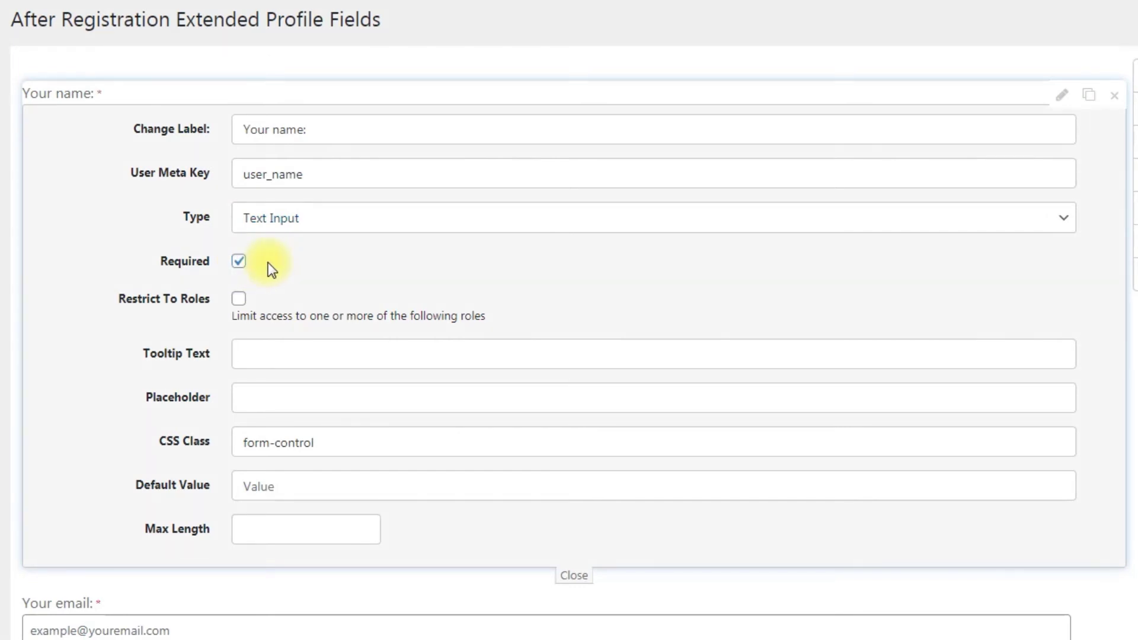
click(239, 298)
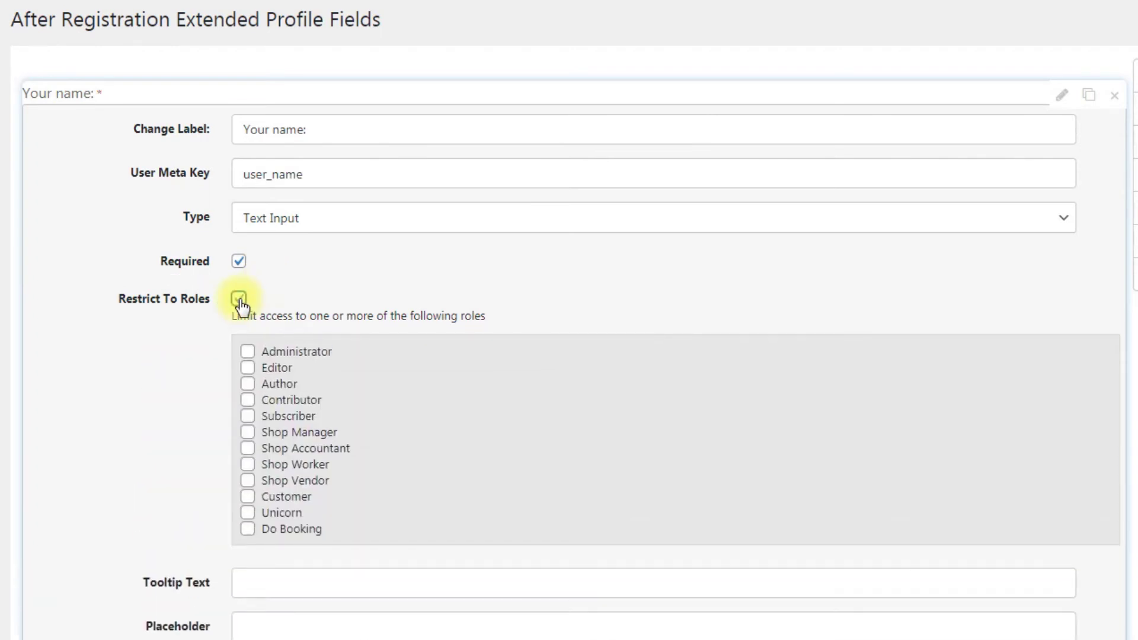
click(239, 298)
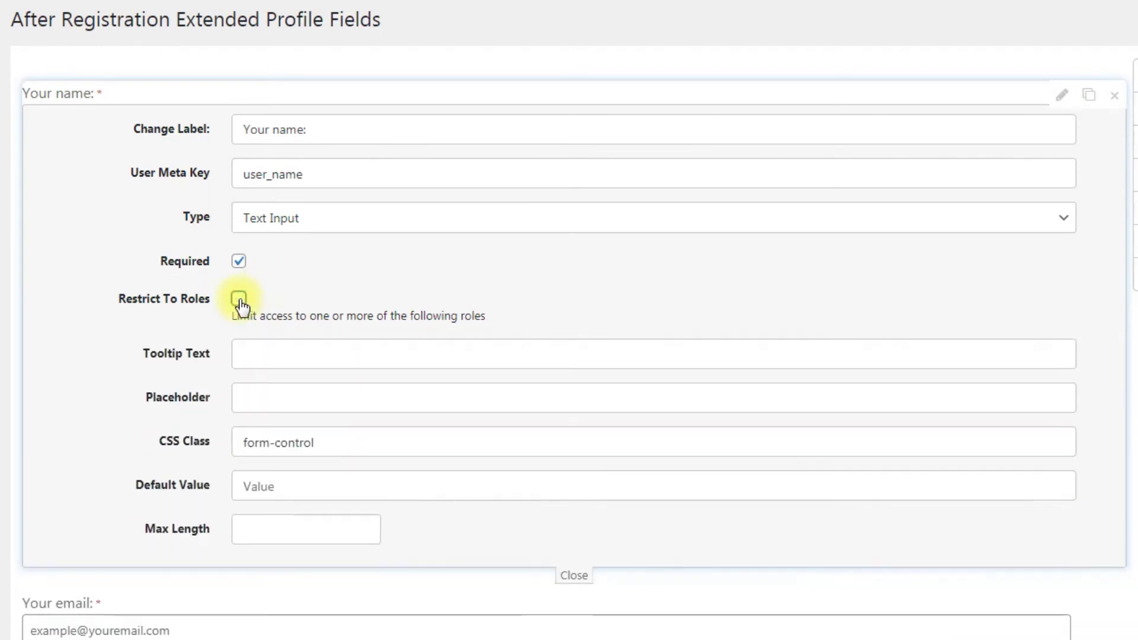
Add tooltip 'Write here your name' and a sample-name placeholder, close the field, and save the form
click(322, 352)
text(Write here your name)
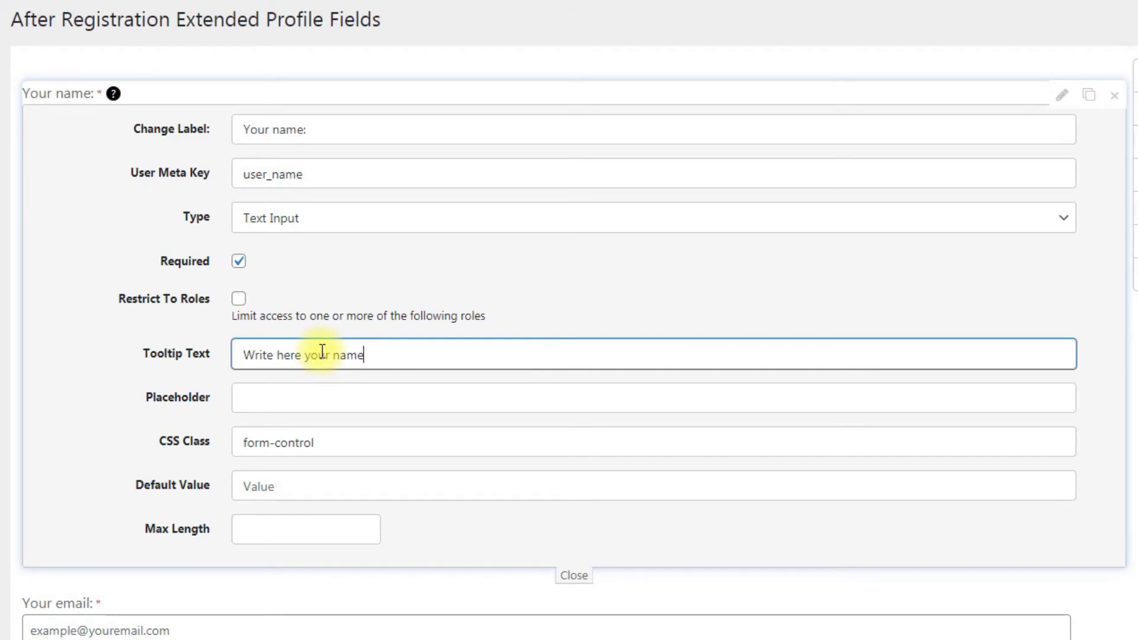
click(383, 386)
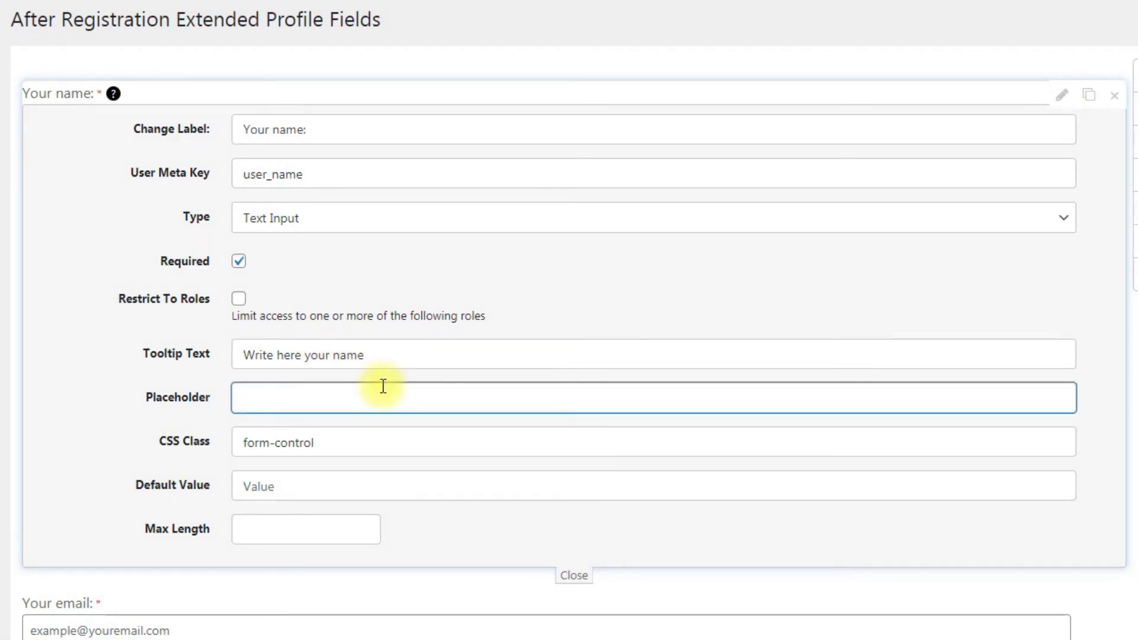
text(John Smith)
click(437, 373)
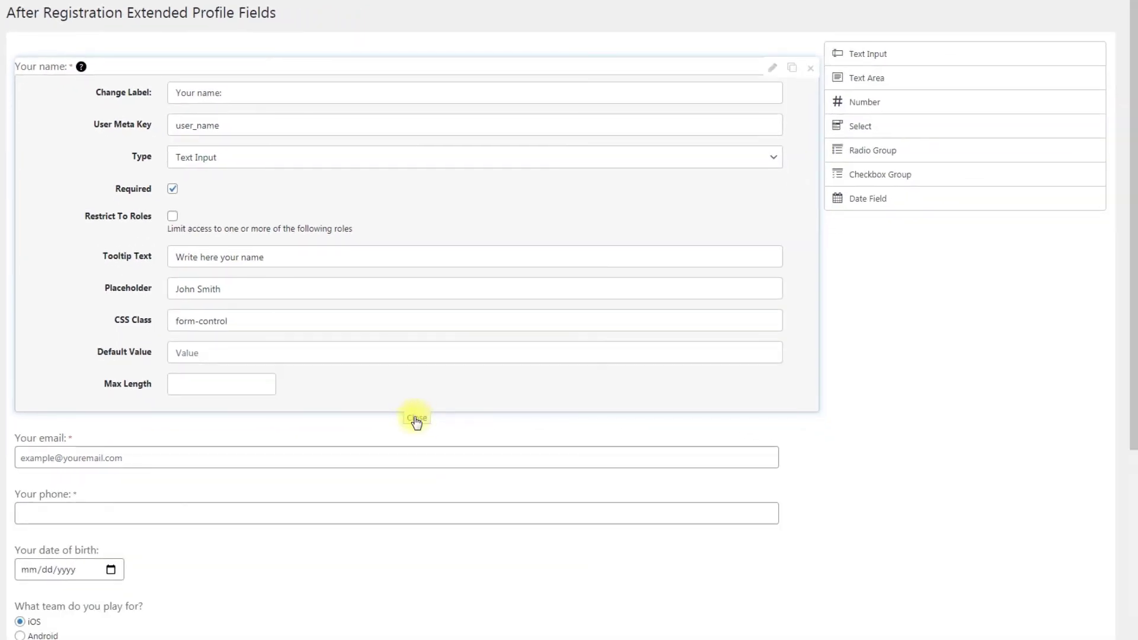
click(416, 418)
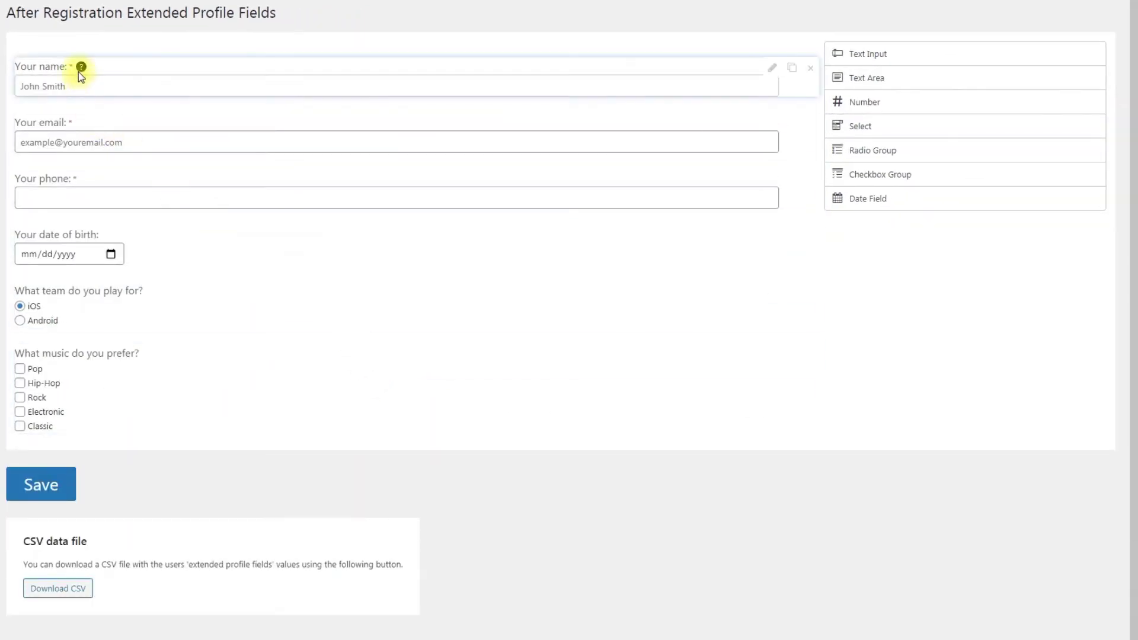
click(53, 486)
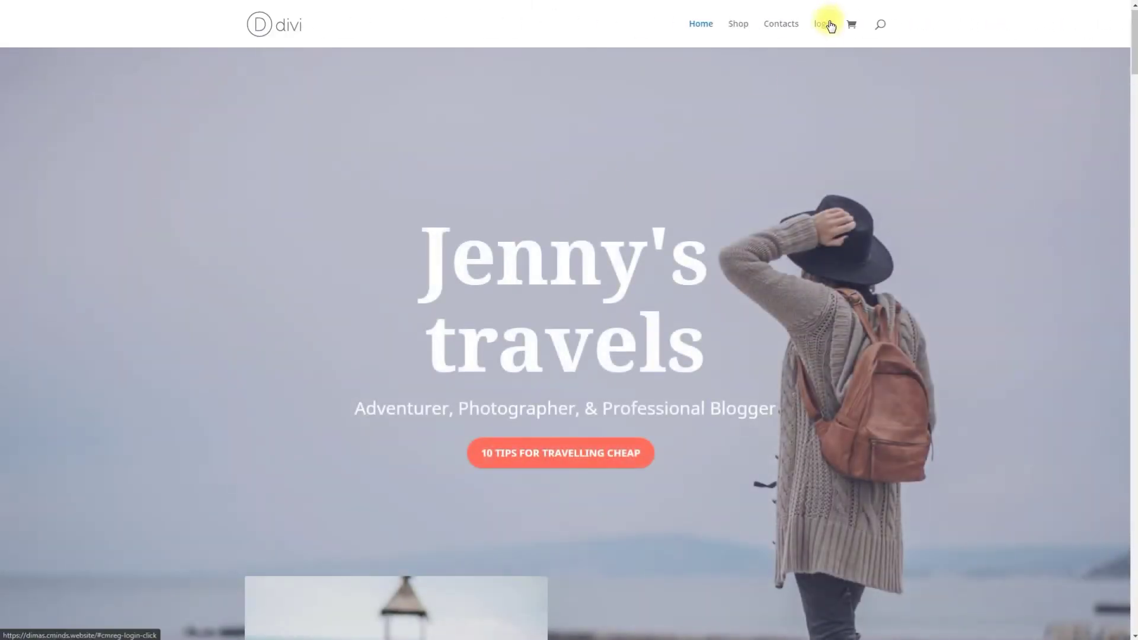
Register another test account with an email, login name and password, then open the users list
click(830, 26)
click(702, 108)
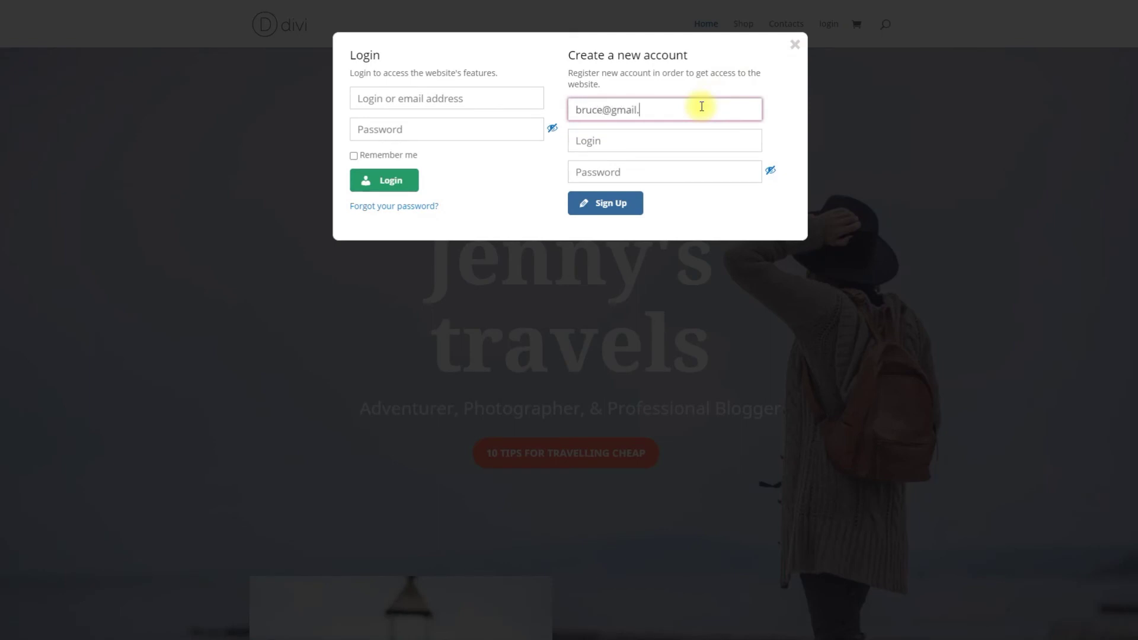
click(697, 140)
text(bruce)
click(691, 174)
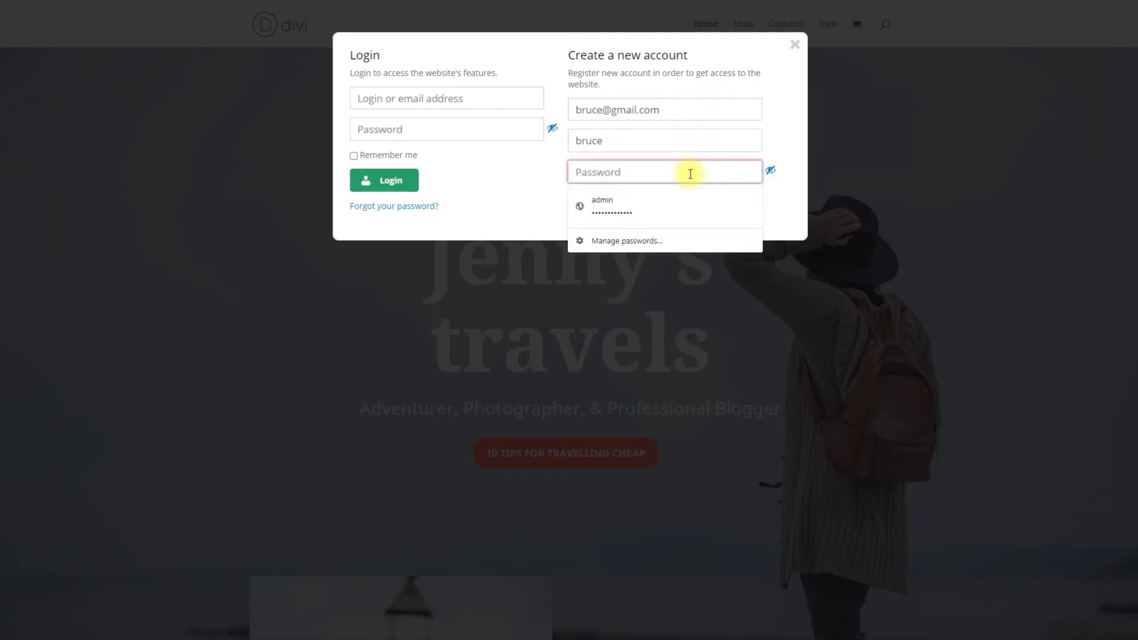
click(615, 207)
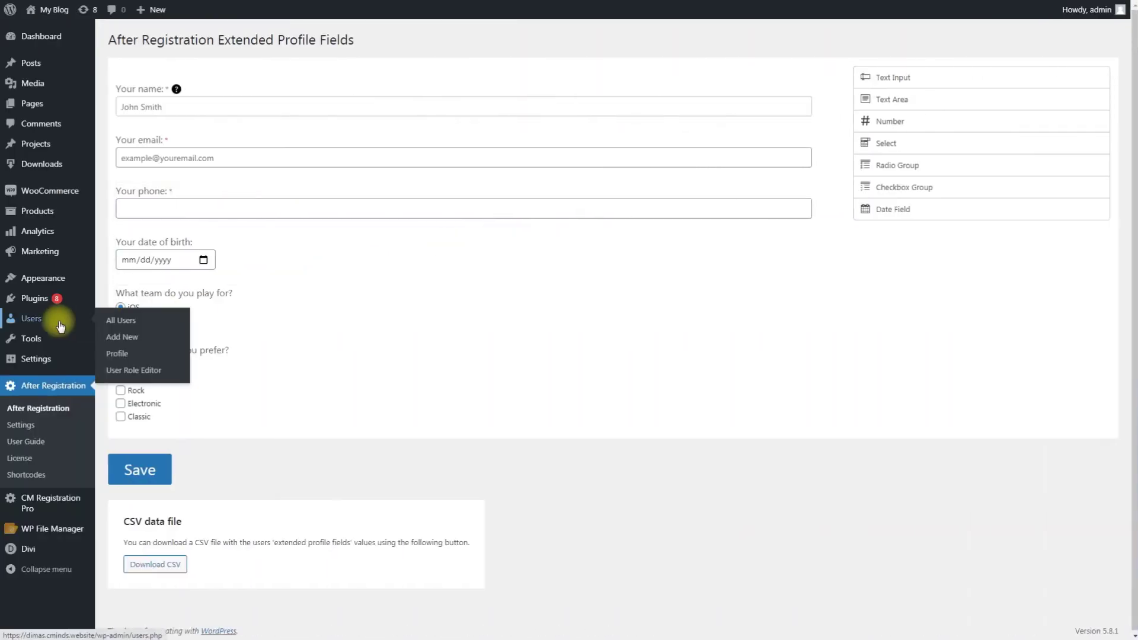
click(60, 326)
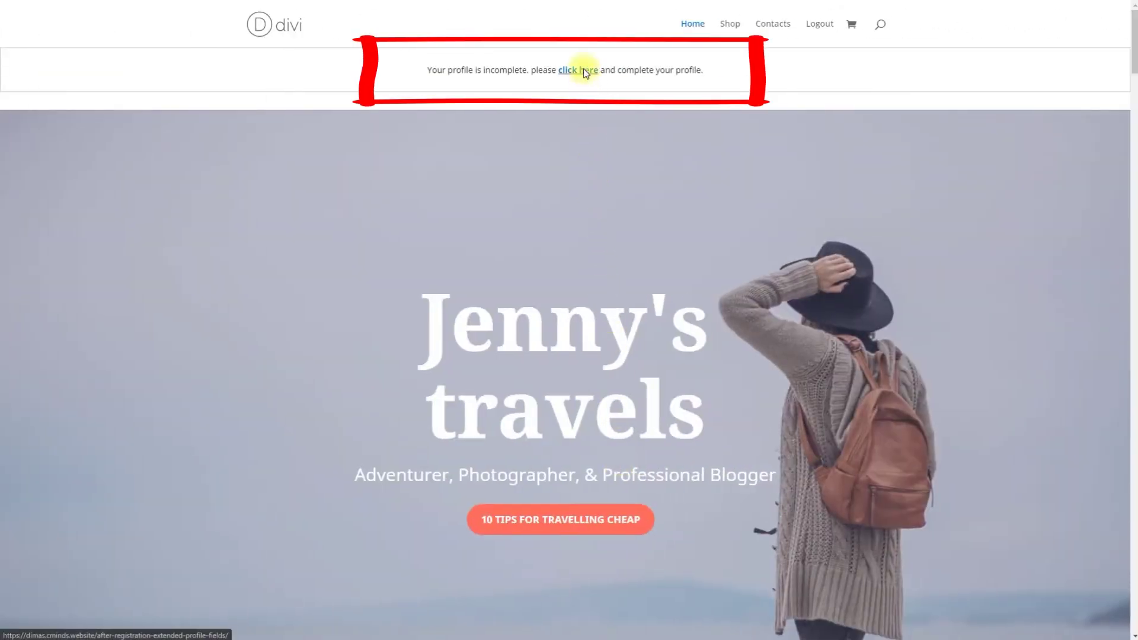
Open the extended profile form and enter the user's full name, e-mail address and phone number
click(584, 73)
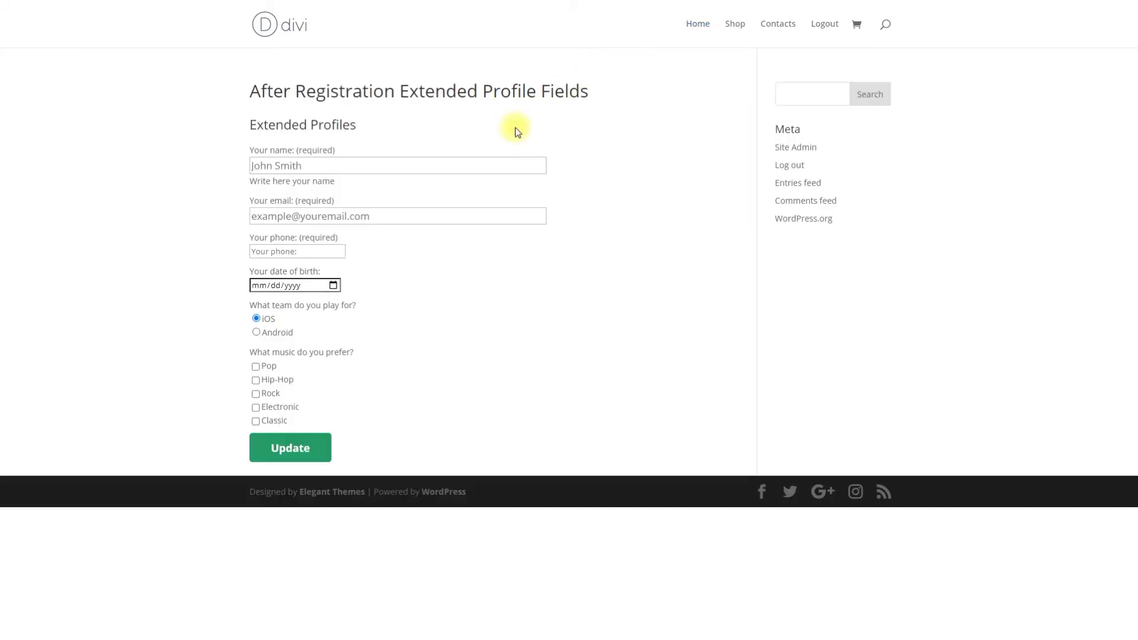
click(469, 166)
text(Bruce Wayne)
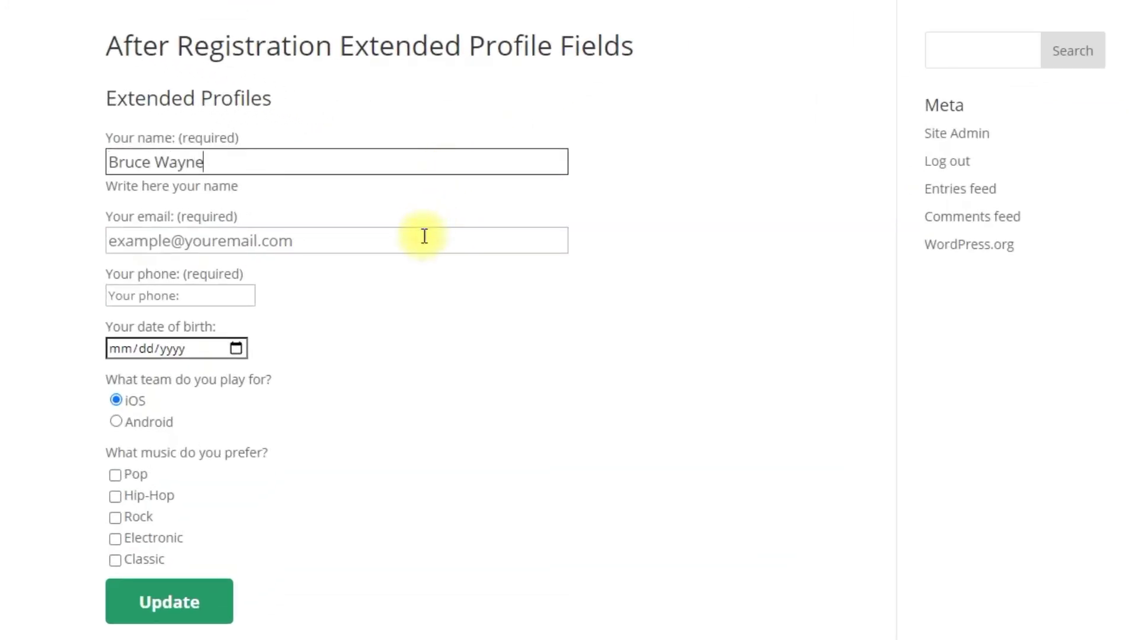
click(423, 237)
click(229, 297)
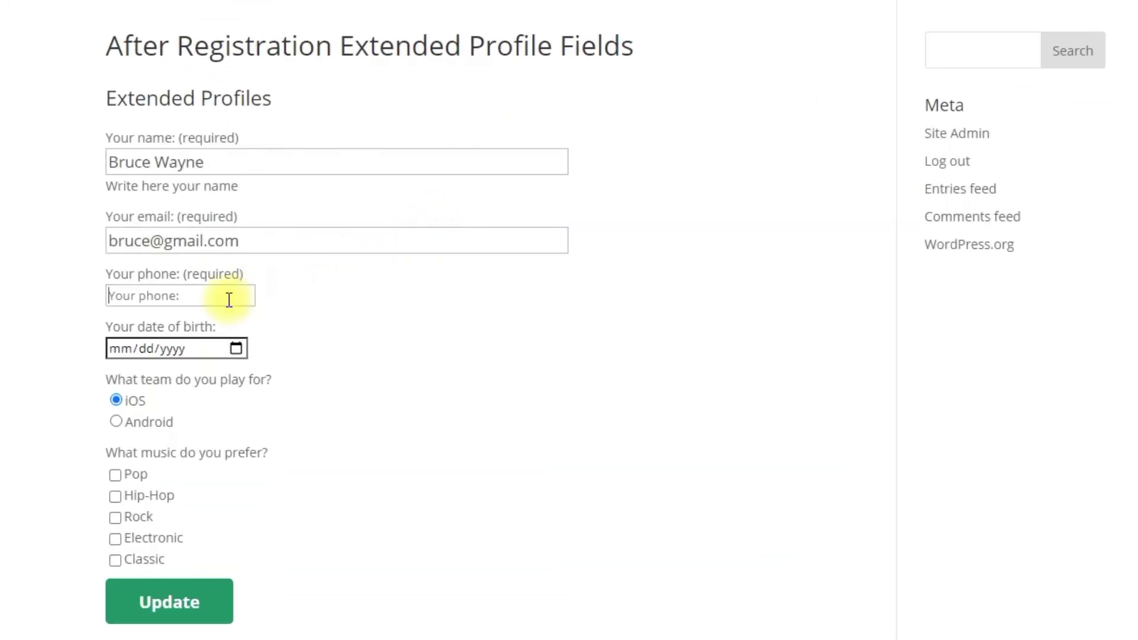
text(+17775552368)
Set birth date 12/12/1980, choose team Android, and save the extended profile
click(122, 350)
text(12121980)
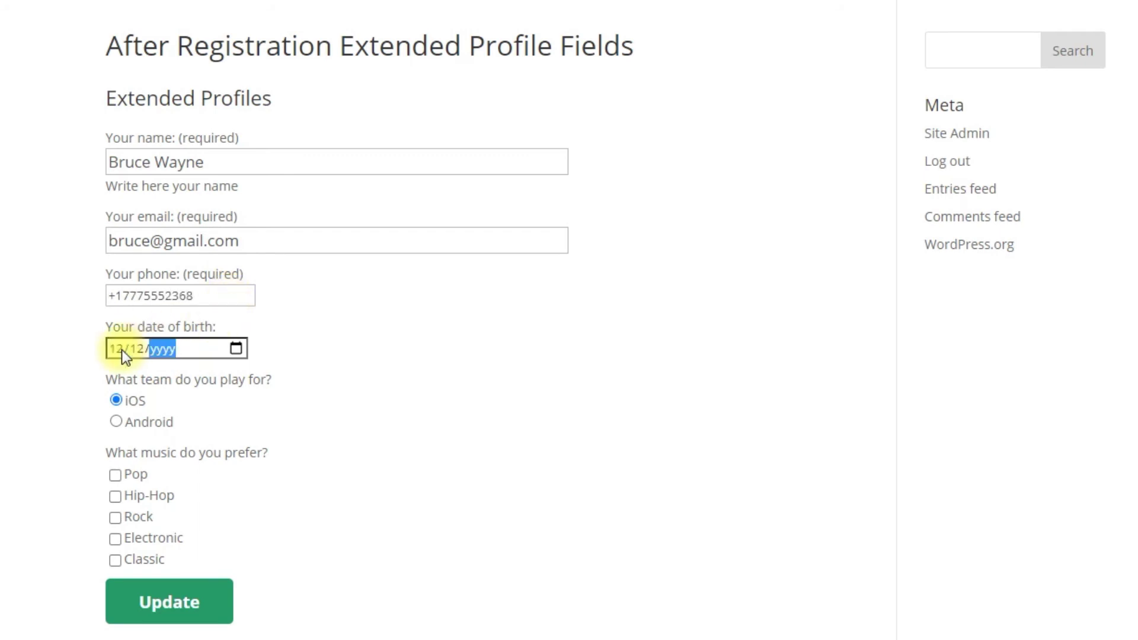
click(166, 419)
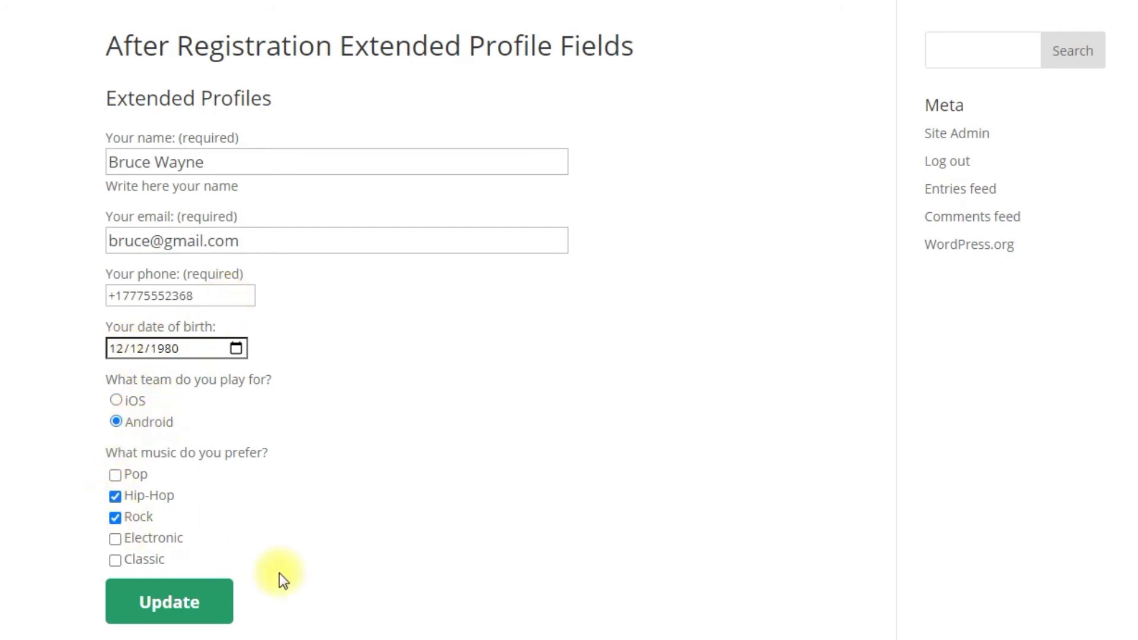
click(181, 622)
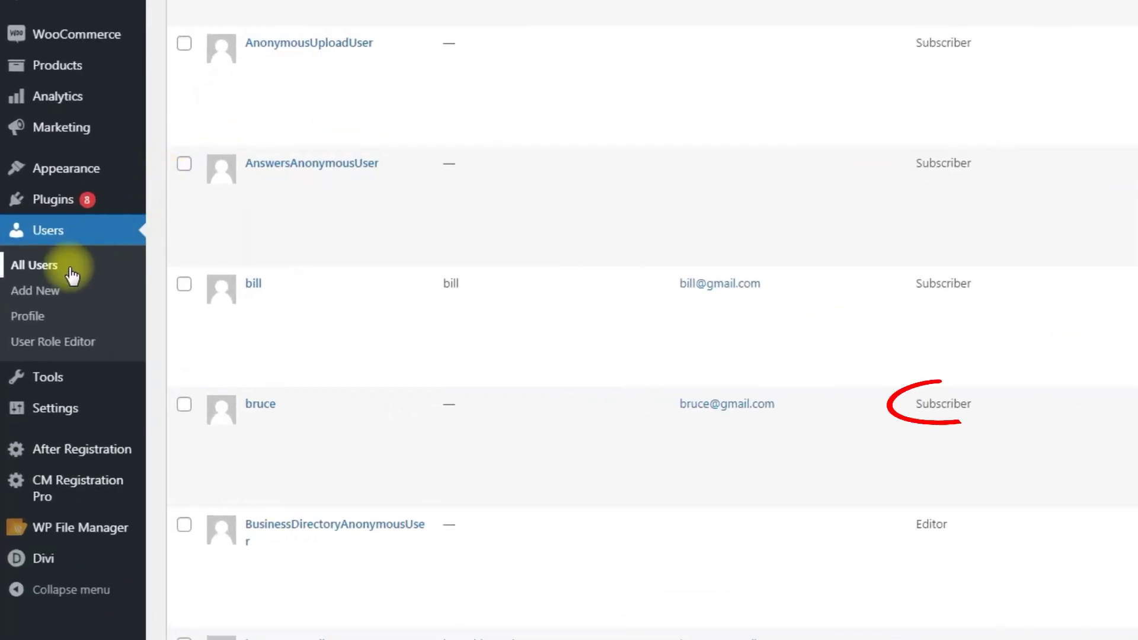
Reload All Users to confirm the Unicorn role, then open the user's own Profile page
click(71, 274)
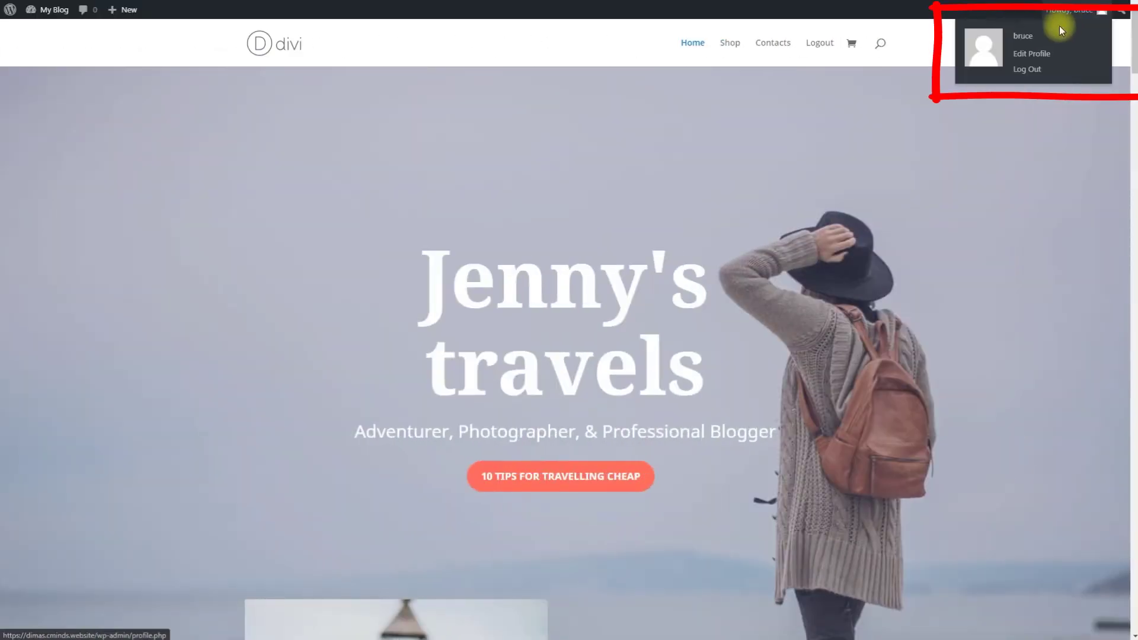
click(1023, 37)
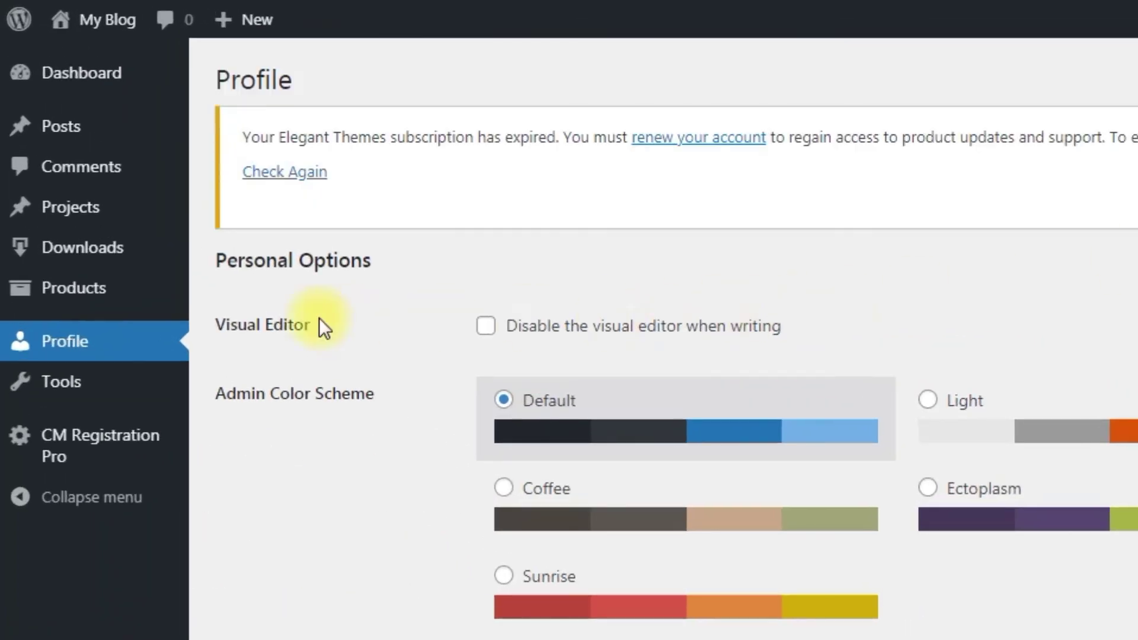
mouse_move(127, 250)
mouse_move(140, 303)
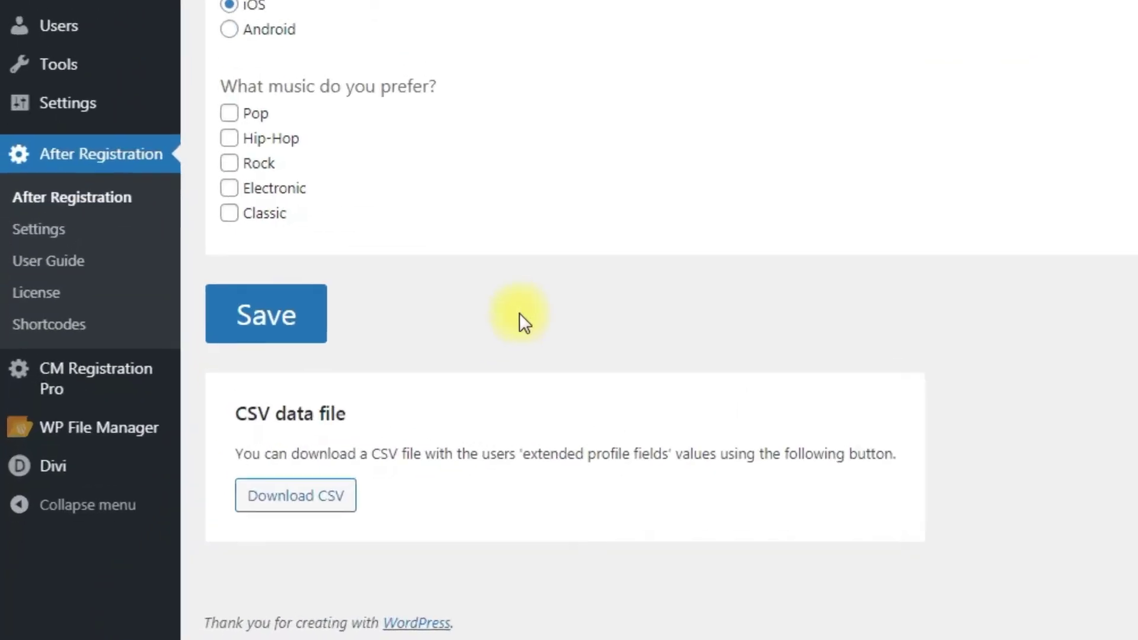
Download the extended profile values CSV, then return to Users > All Users
click(349, 506)
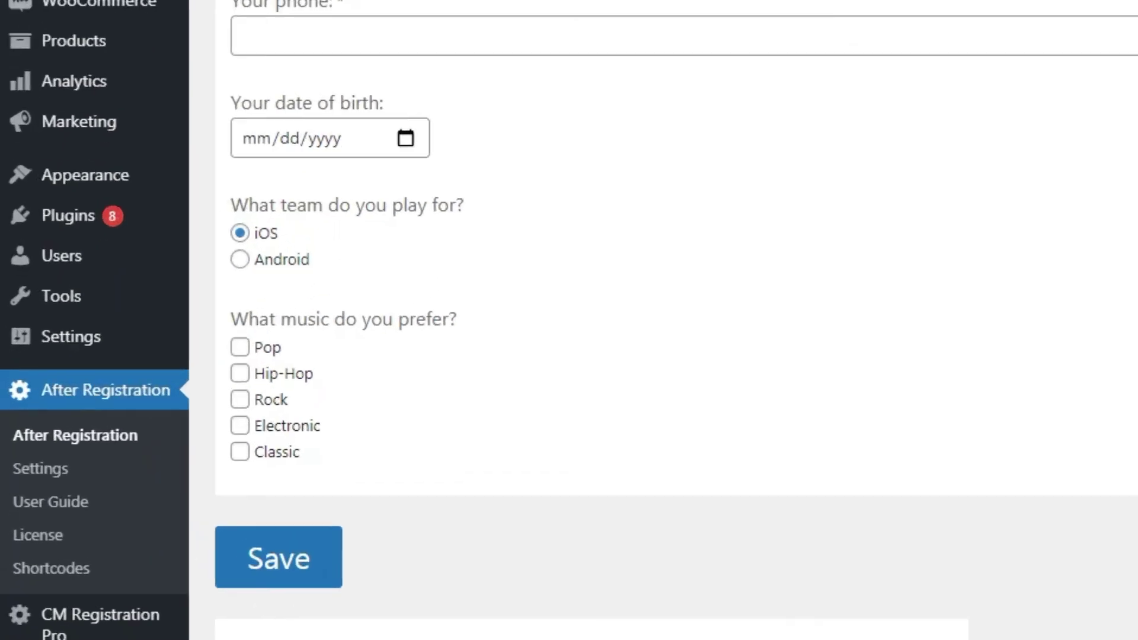
mouse_move(27, 321)
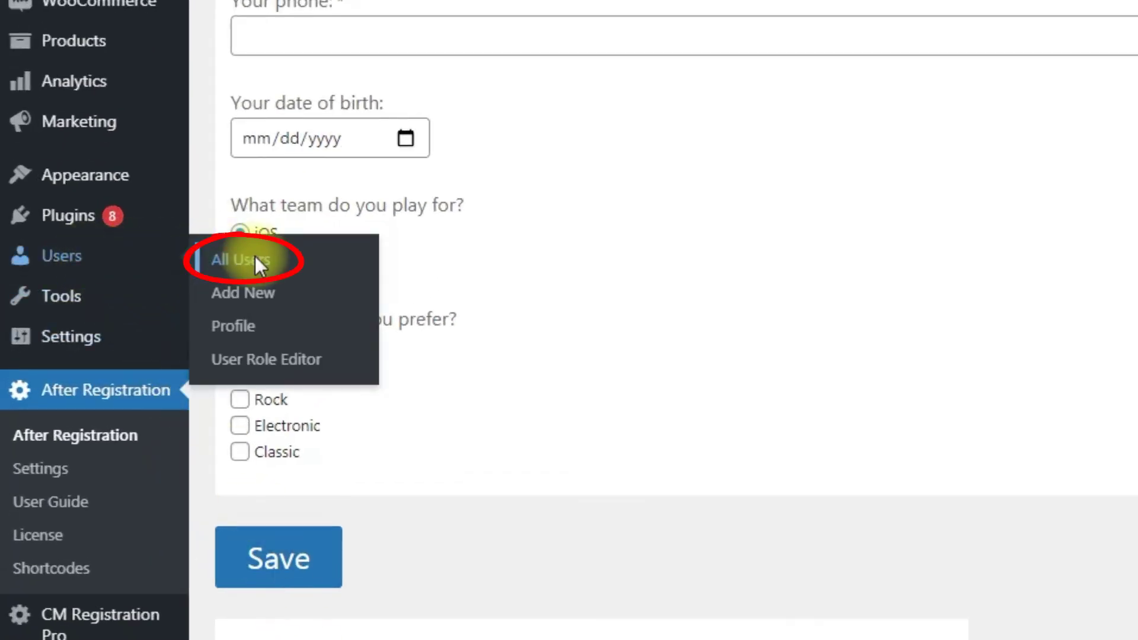
click(255, 261)
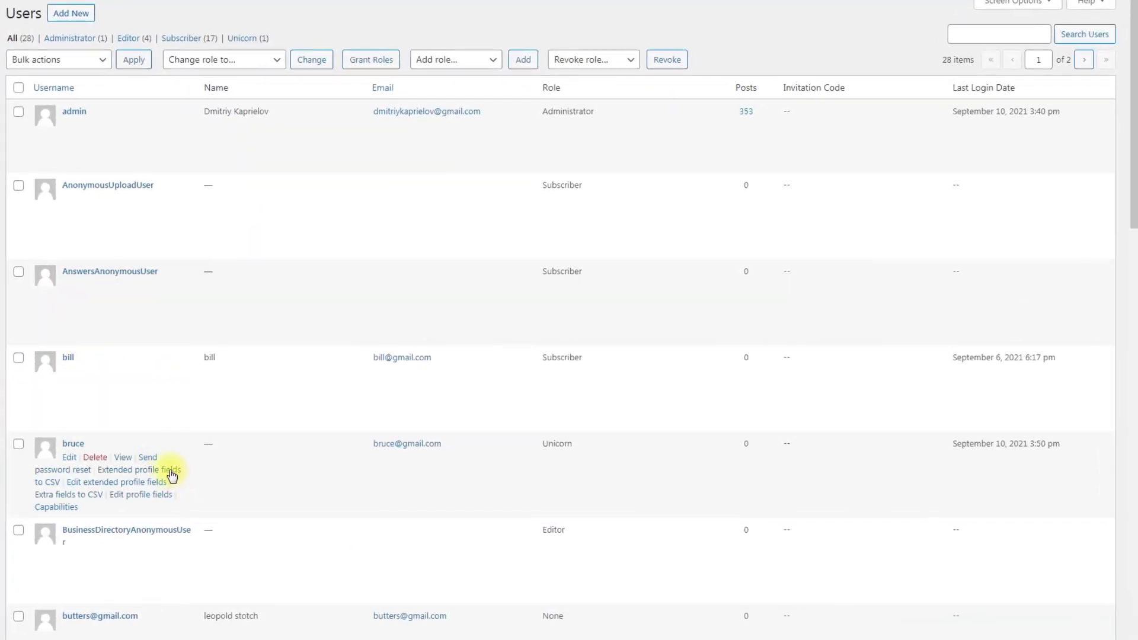
Export the user's extended profile to CSV, then open their 'Edit extended profile fields' page
click(169, 473)
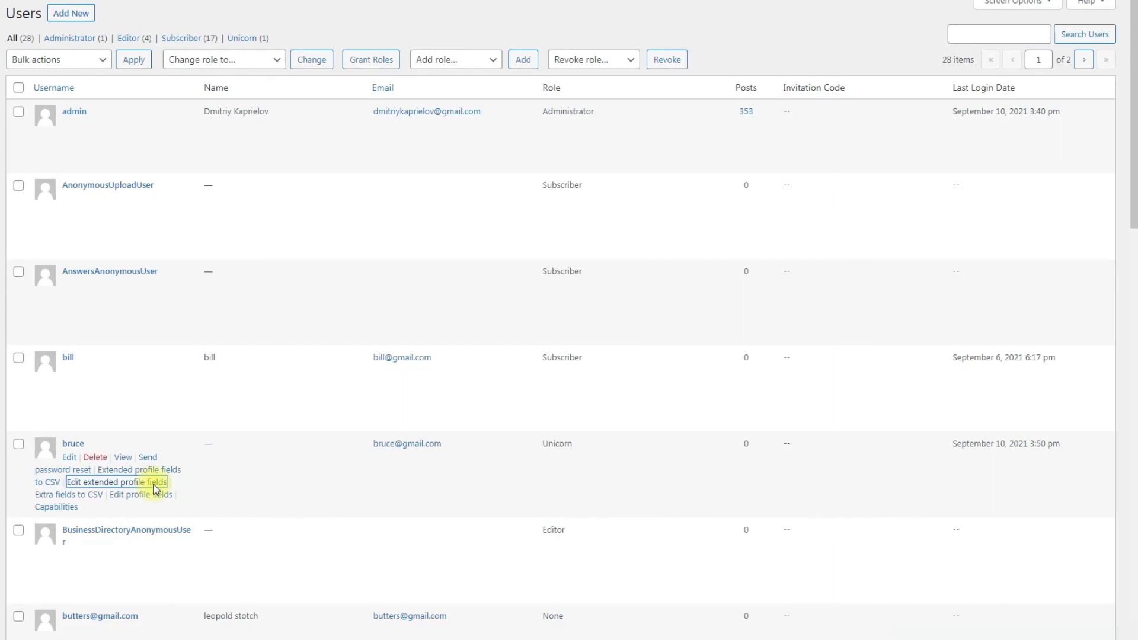
click(156, 485)
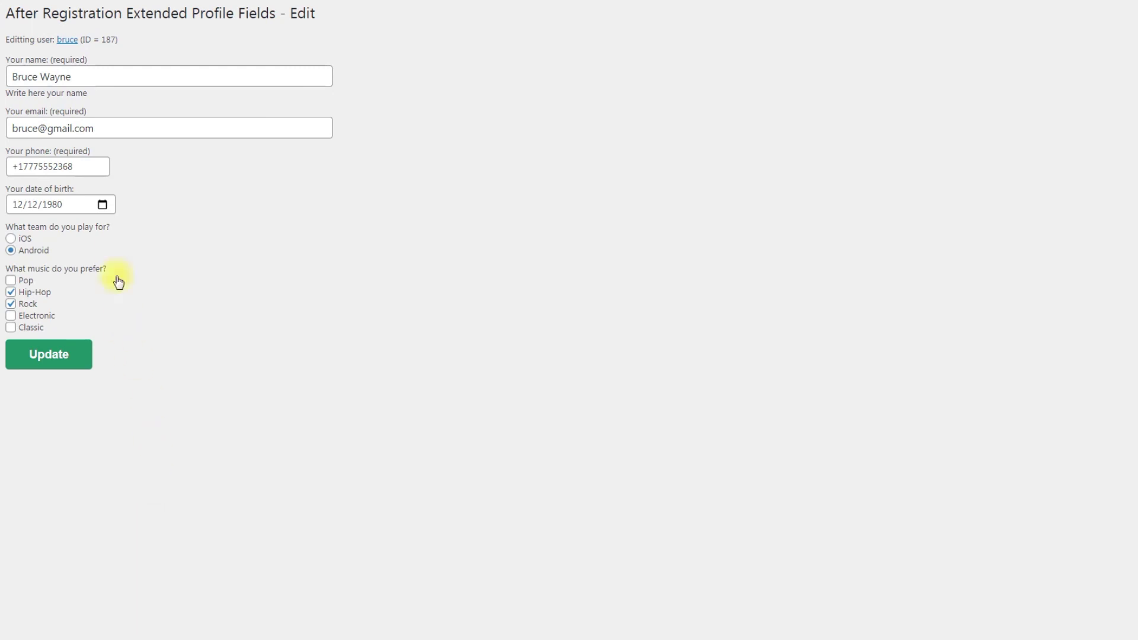
Open the user's Edit User page and scroll to the After Registration Extended Profile Fields section
click(70, 39)
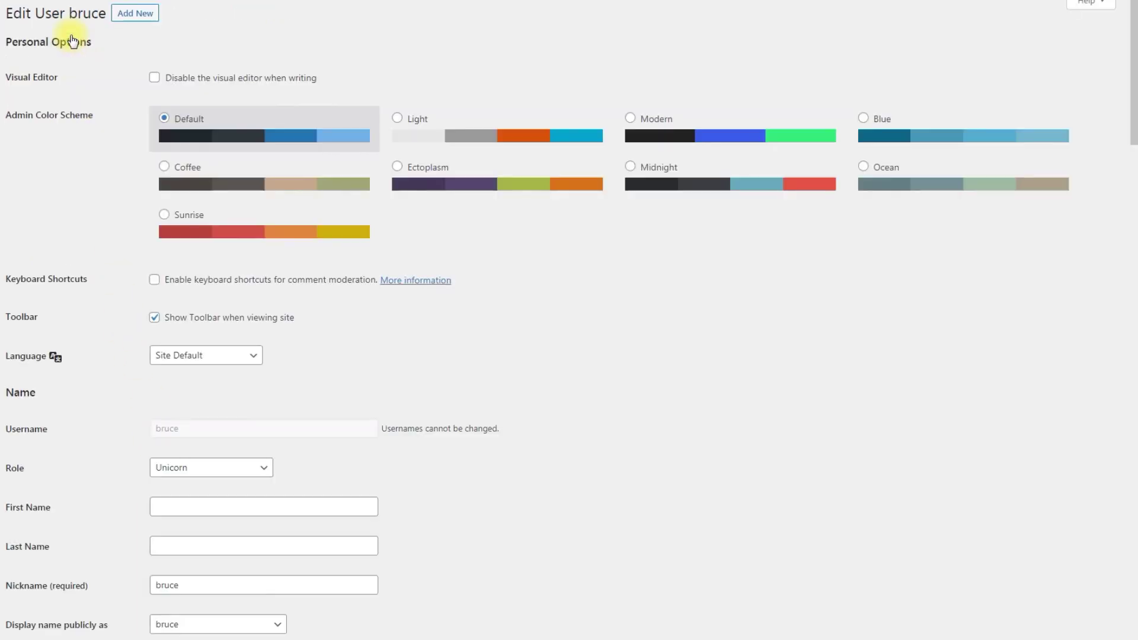
scroll(96, 181, down, 12)
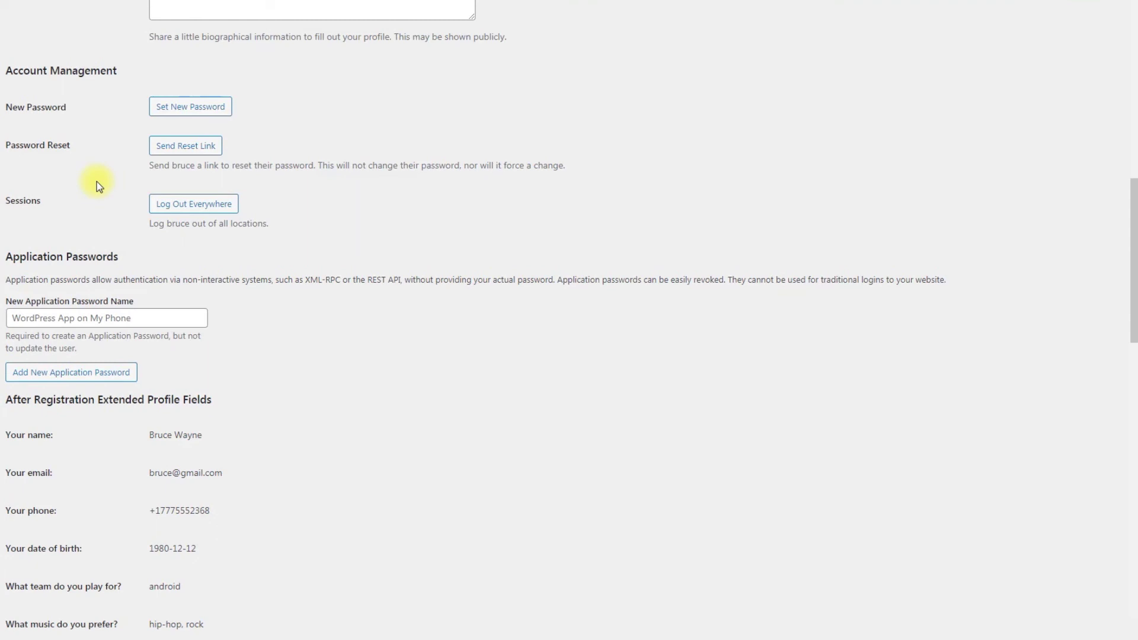